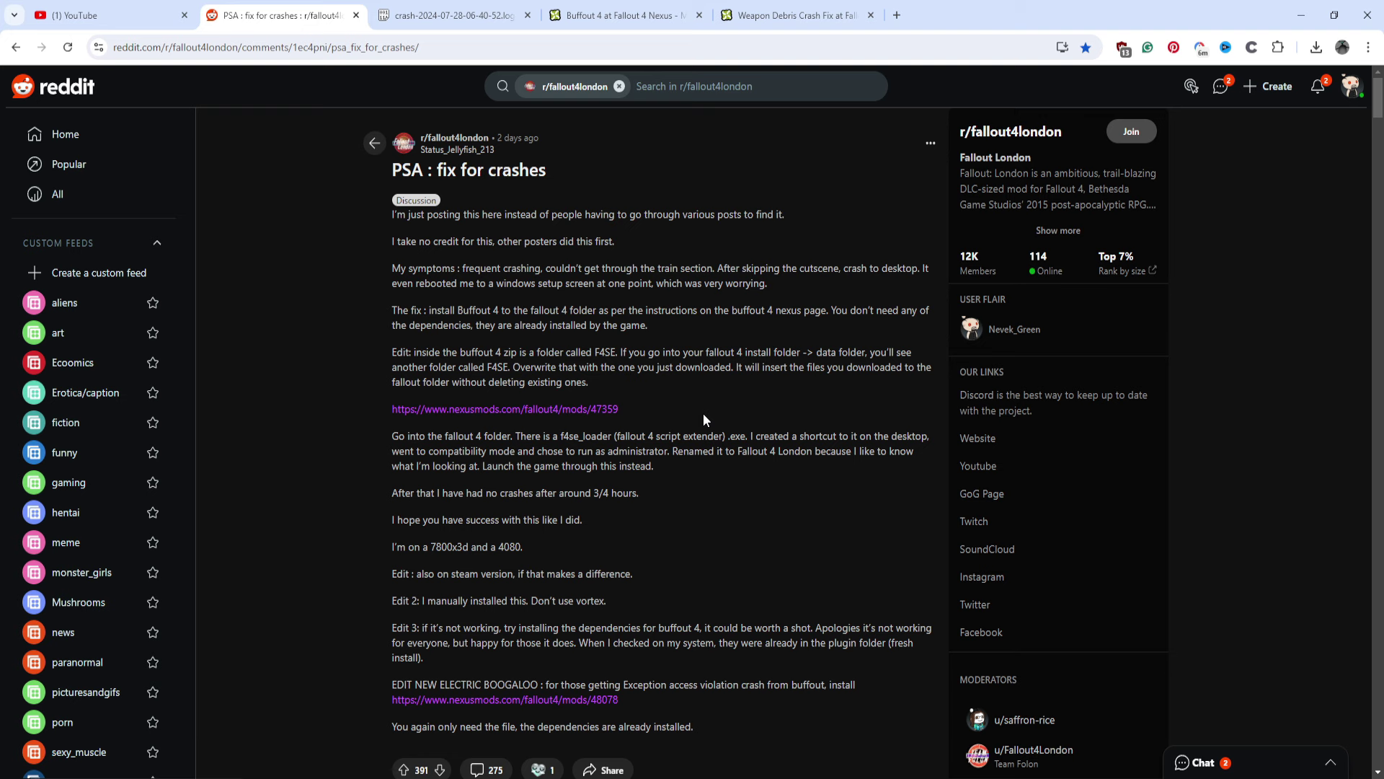
# Review the EXCEPTION_ACCESS_VIOLATION crash log on Pastebin, then bring up the Buffout 4 1.28.6 mod page.
pyautogui.click(443, 15)
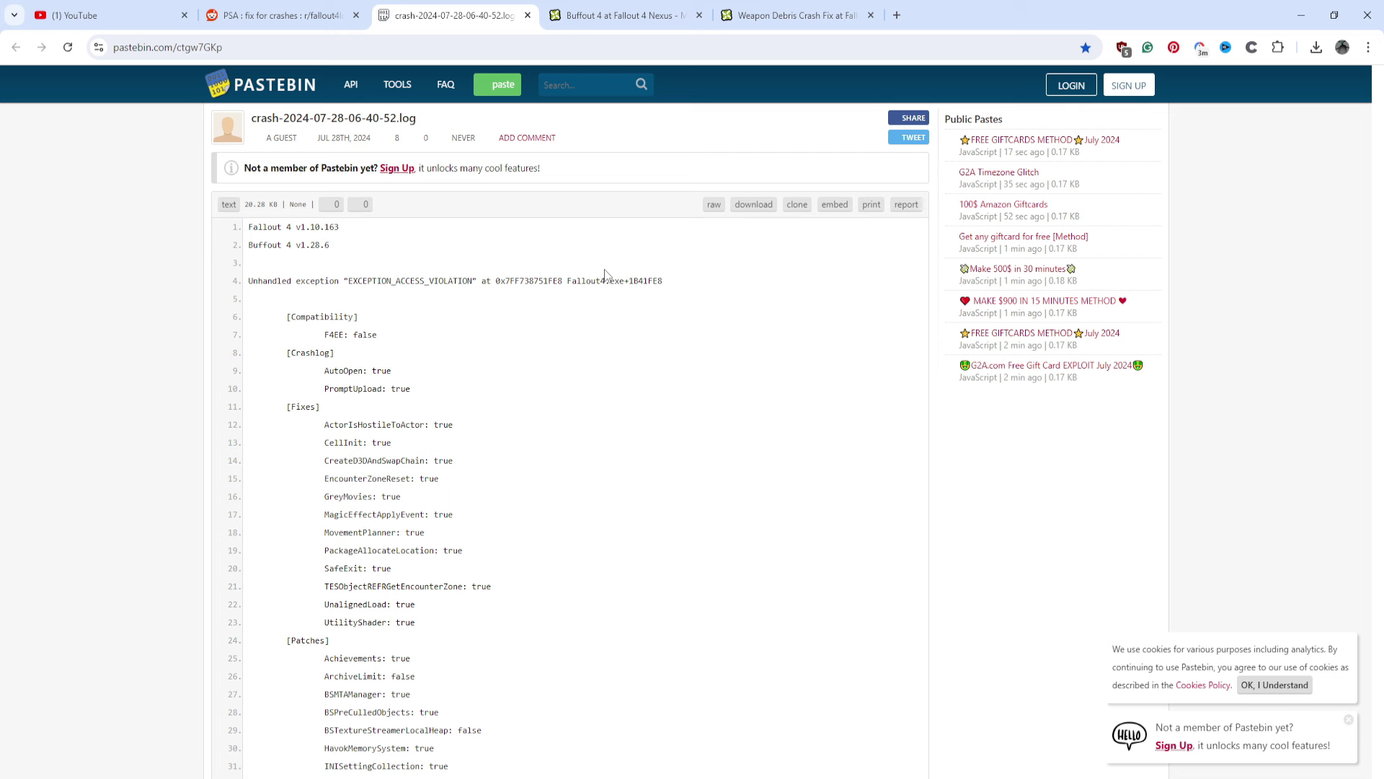
pyautogui.click(662, 20)
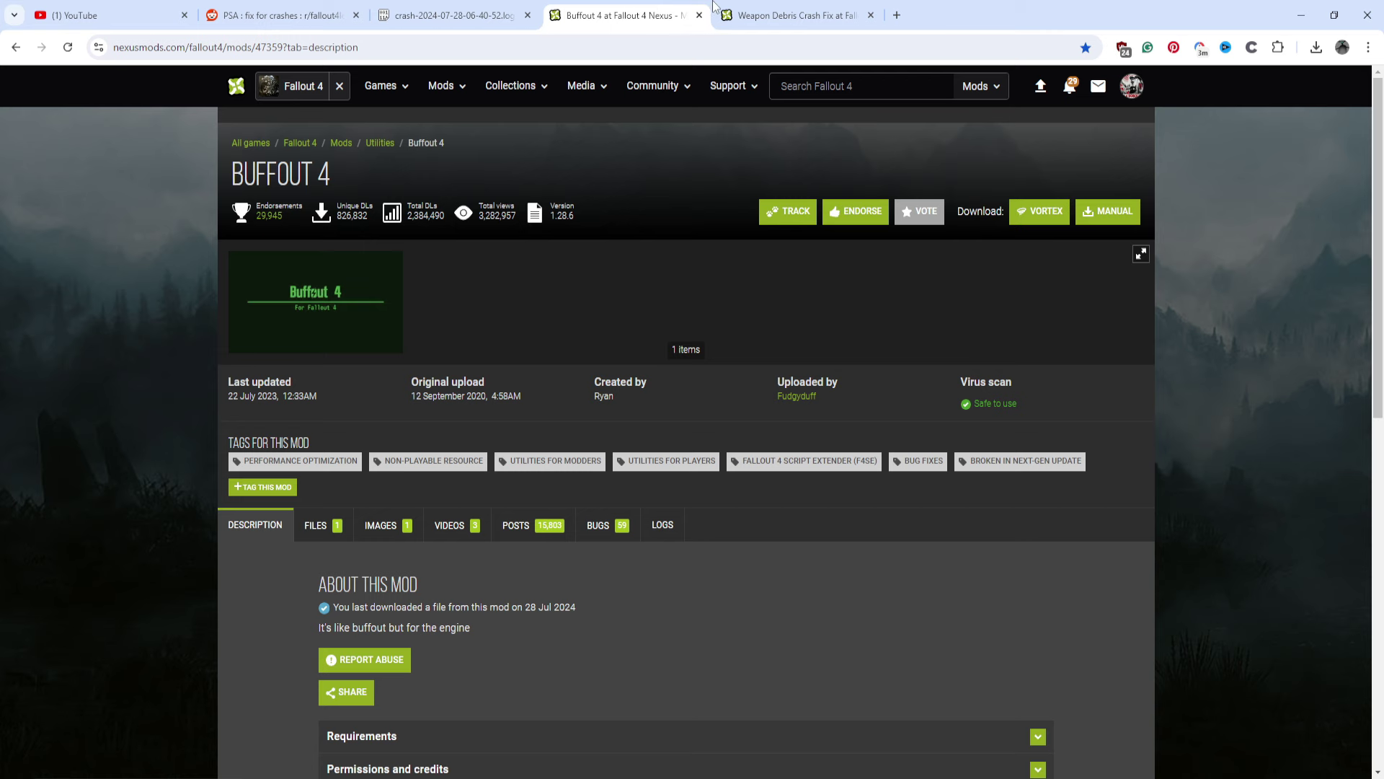
# Request the manual download of Buffout 4 from its Files tab, past the required-files notice.
pyautogui.click(342, 527)
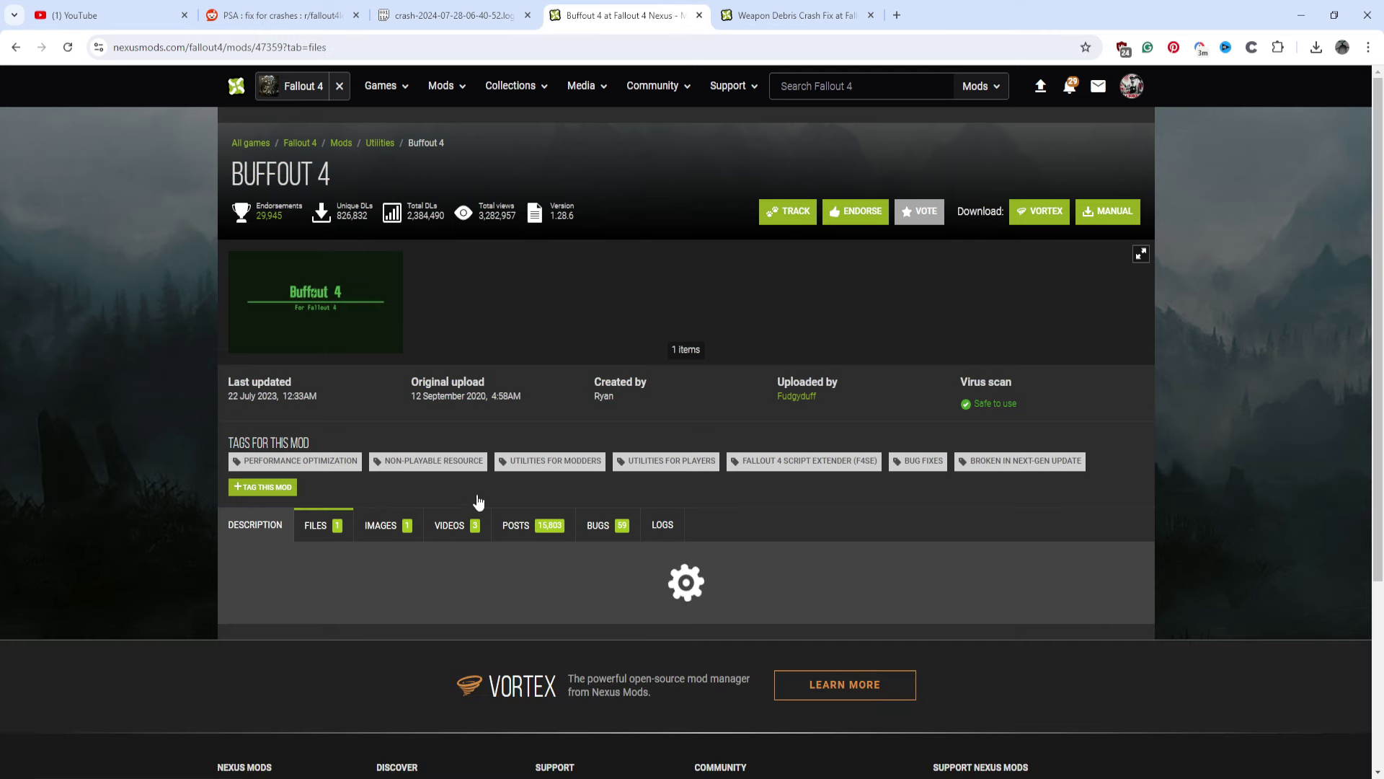
pyautogui.scroll(-4, 512, 482)
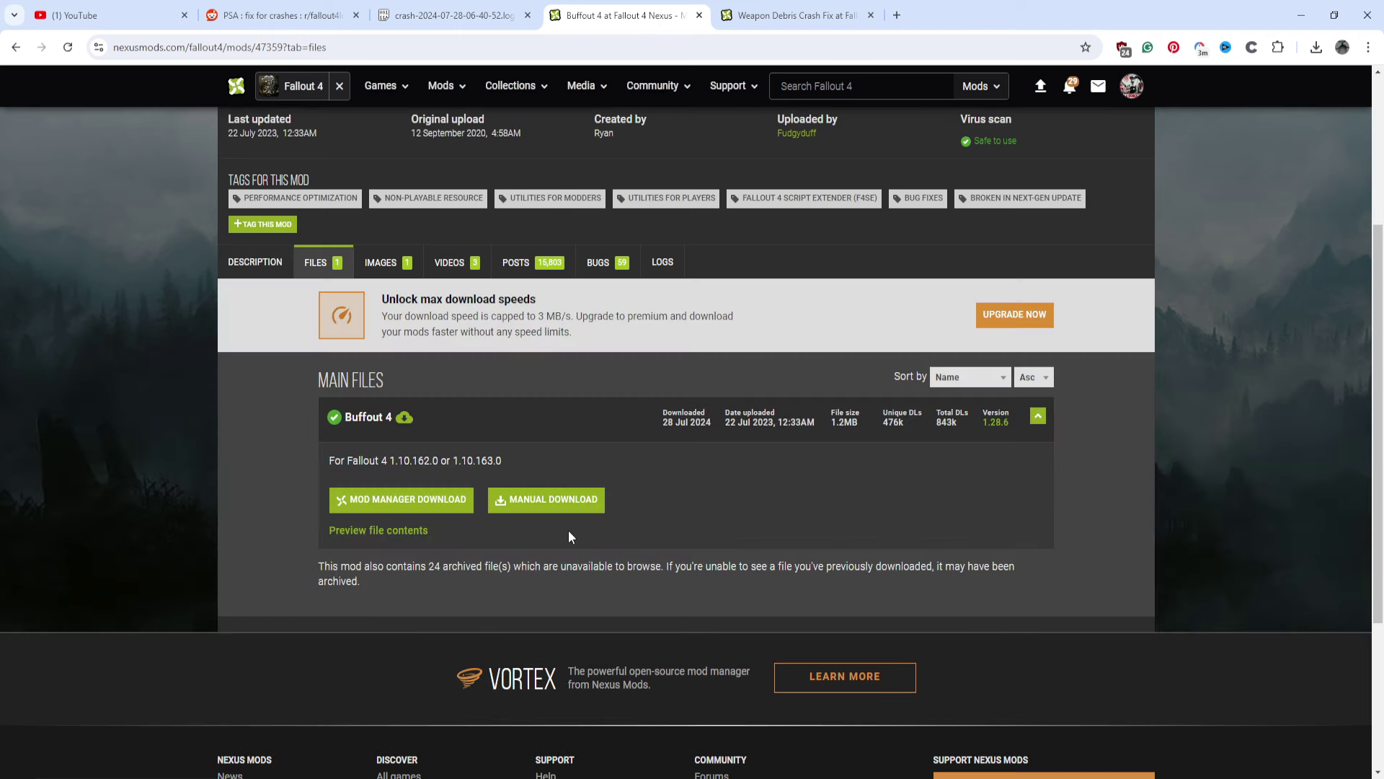
pyautogui.click(555, 504)
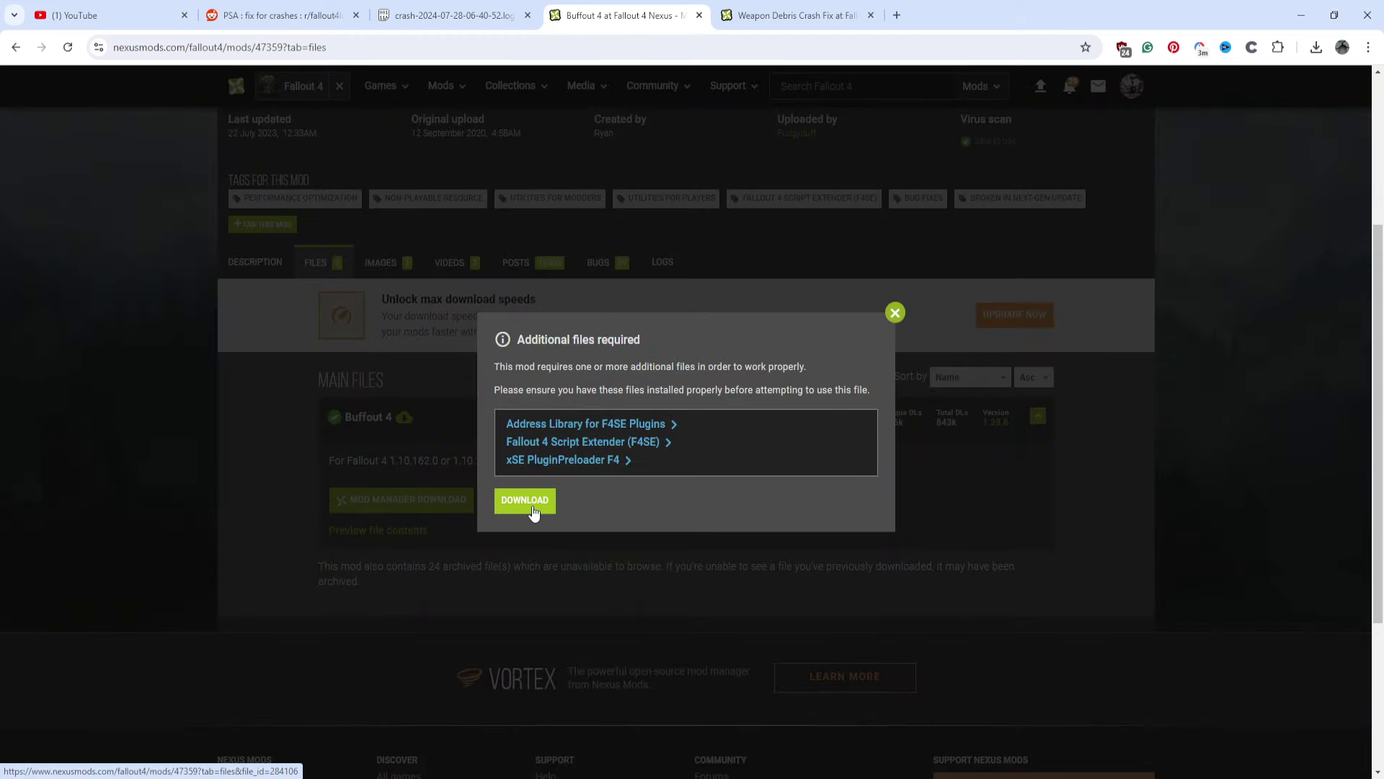
pyautogui.click(534, 510)
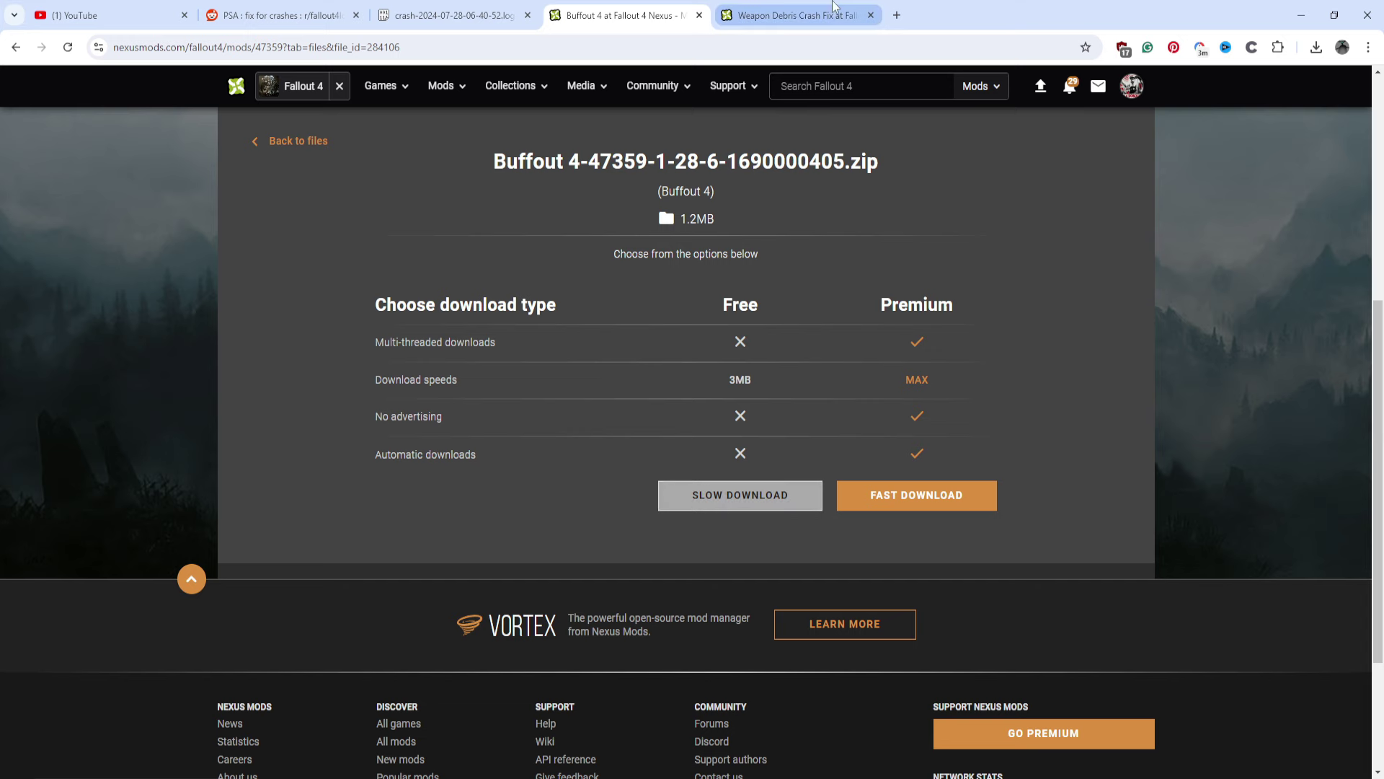
# Slow-download the Weapon Debris Crash Fix 1.3 zip, then the Buffout 4 1.28.6 zip.
pyautogui.click(811, 7)
pyautogui.click(335, 297)
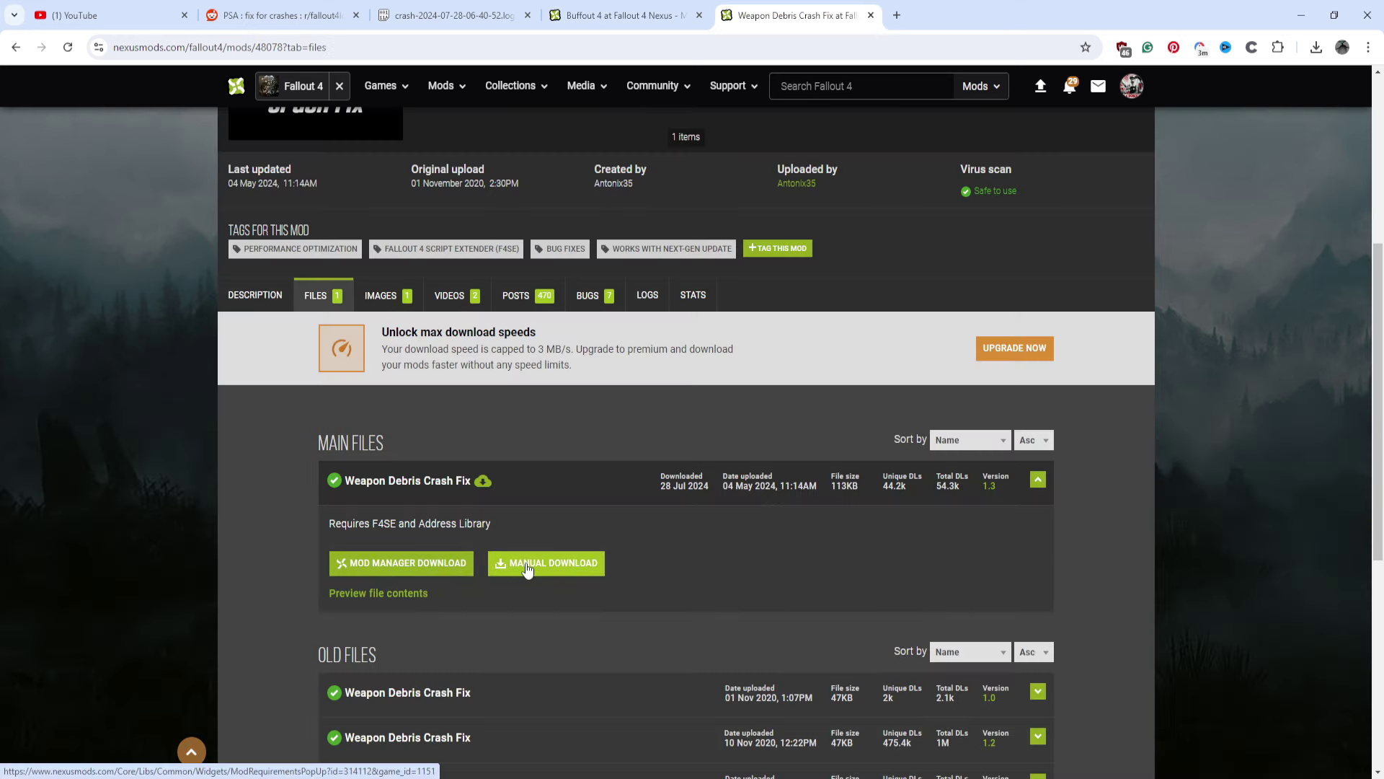
pyautogui.click(527, 569)
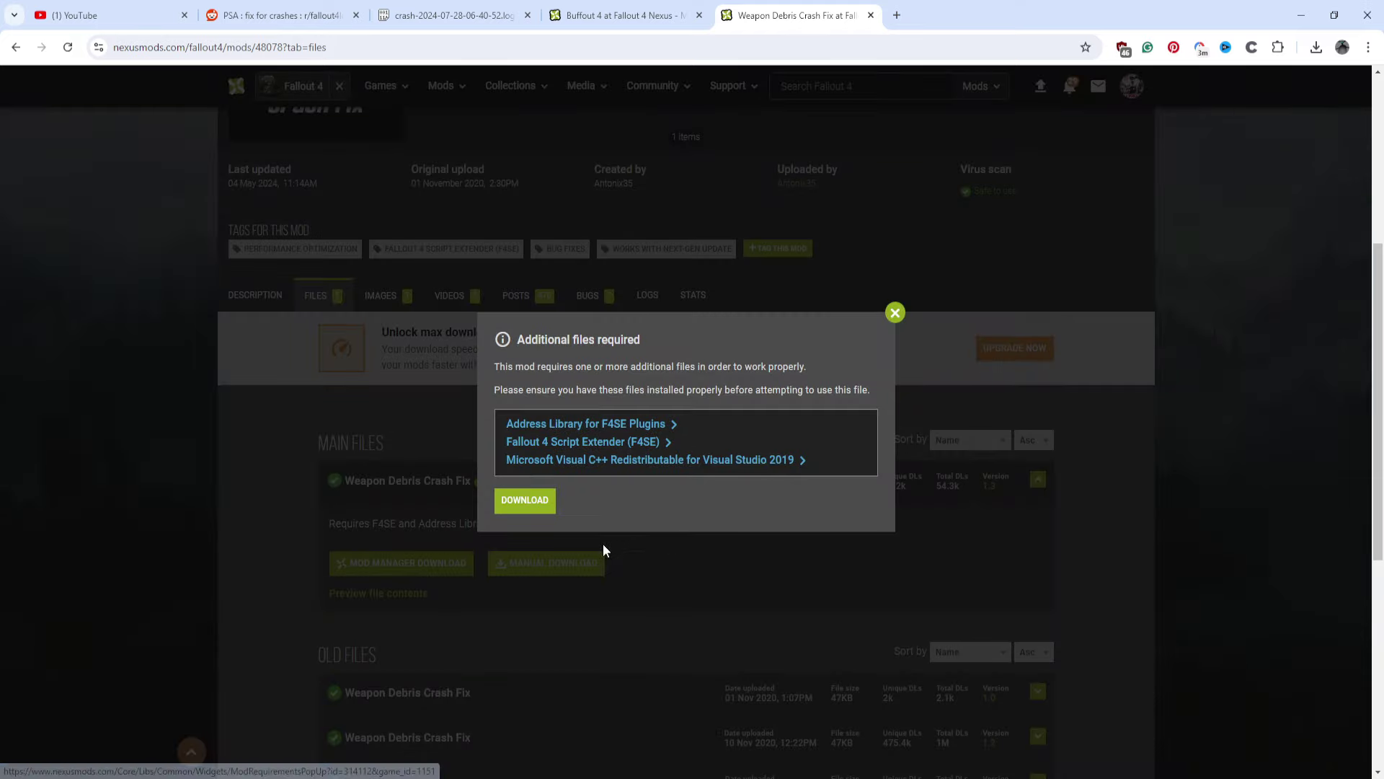
pyautogui.click(527, 505)
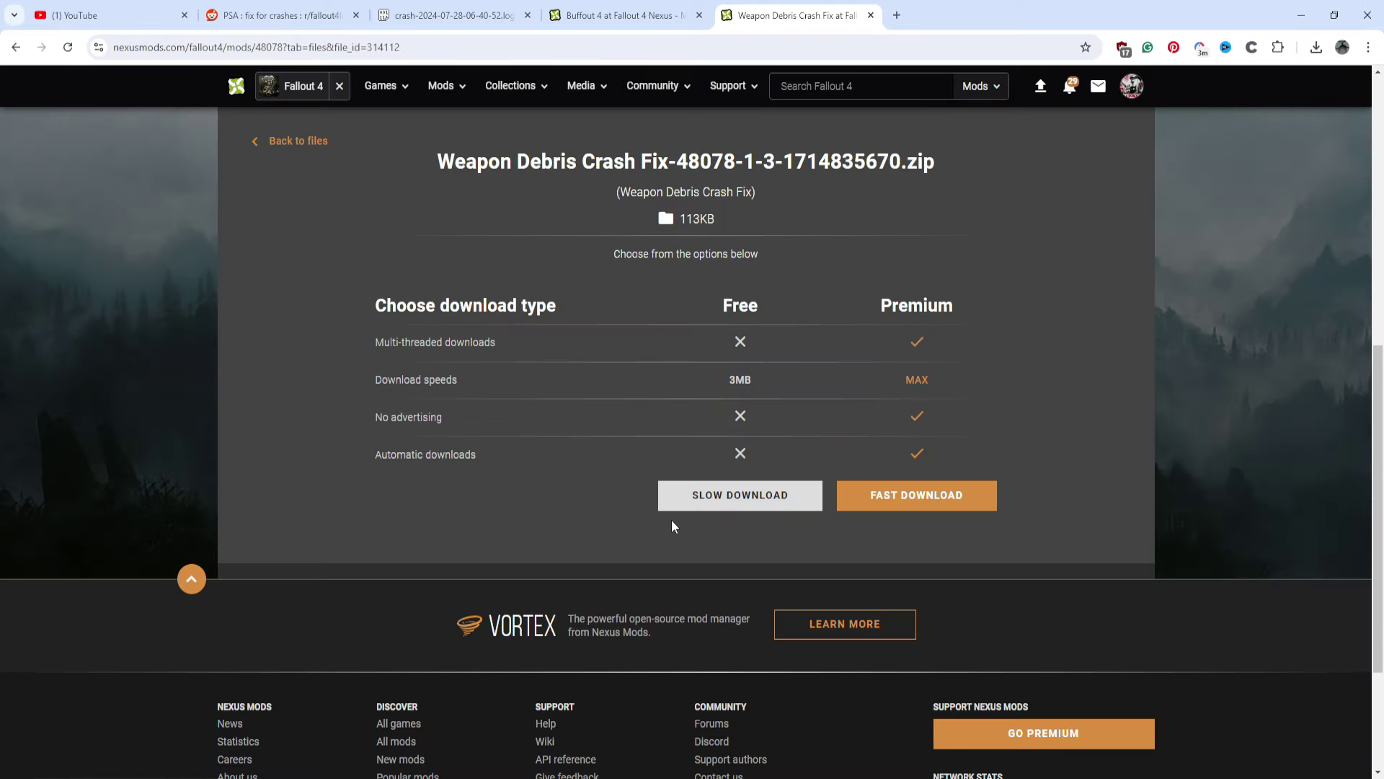
pyautogui.click(728, 504)
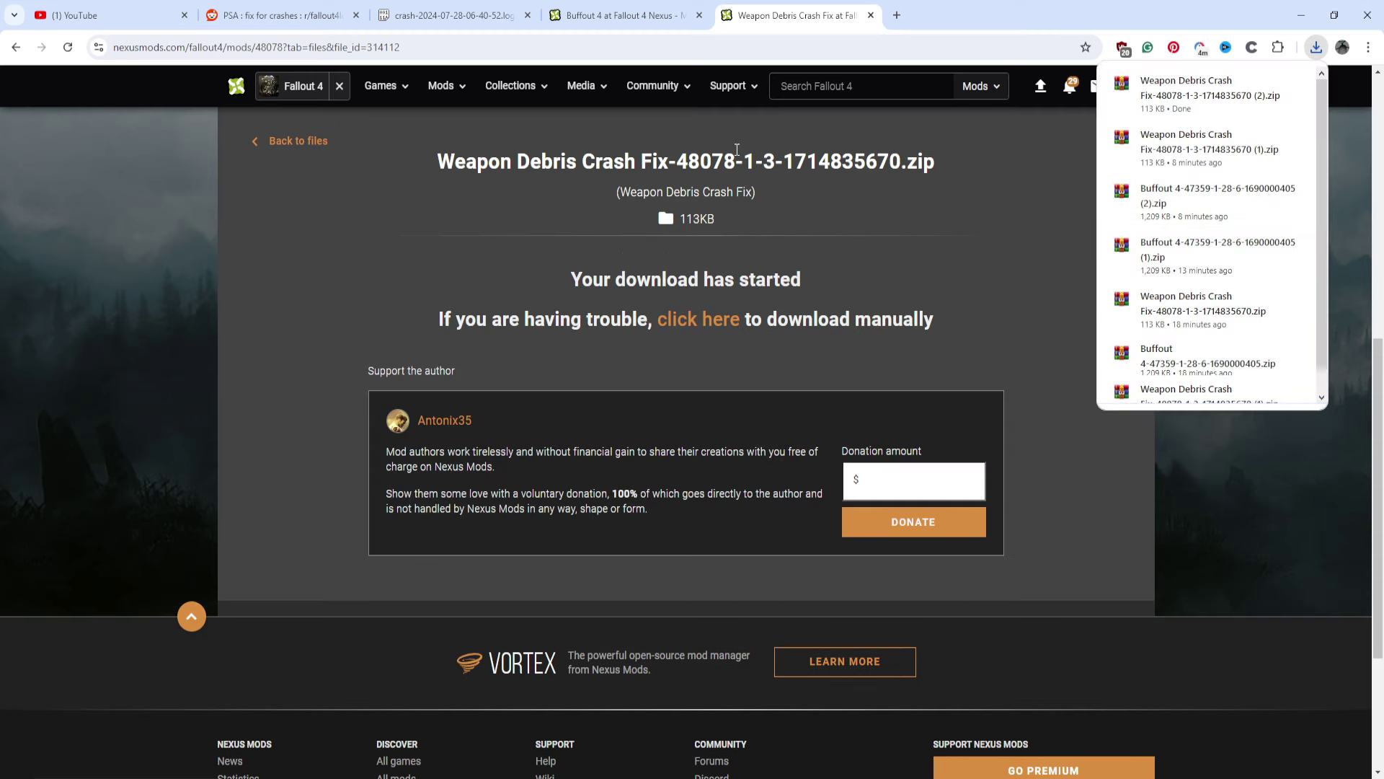
pyautogui.click(620, 16)
pyautogui.click(698, 495)
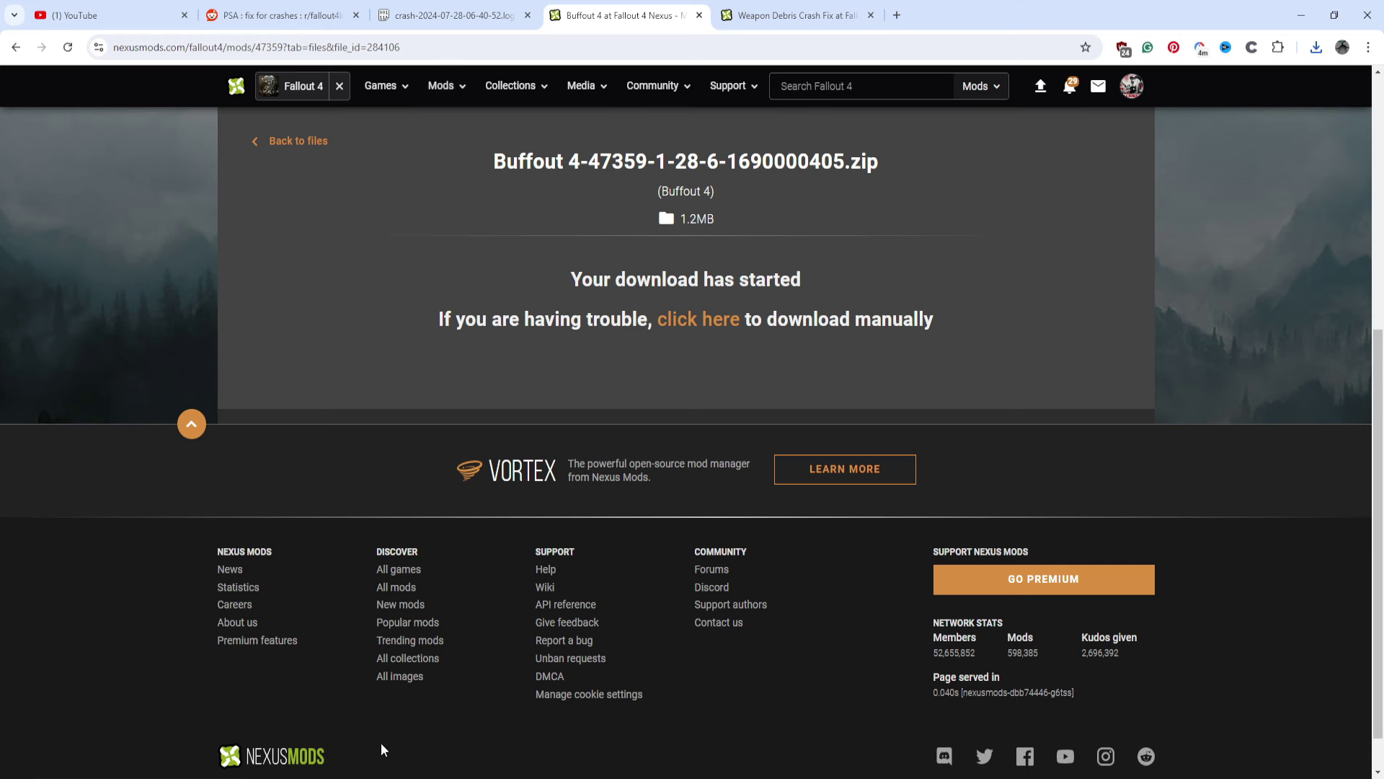
# Check the Weapon Debris archive in Downloads\Tutorial, then bring up the Program Files (x86) window.
pyautogui.click(240, 732)
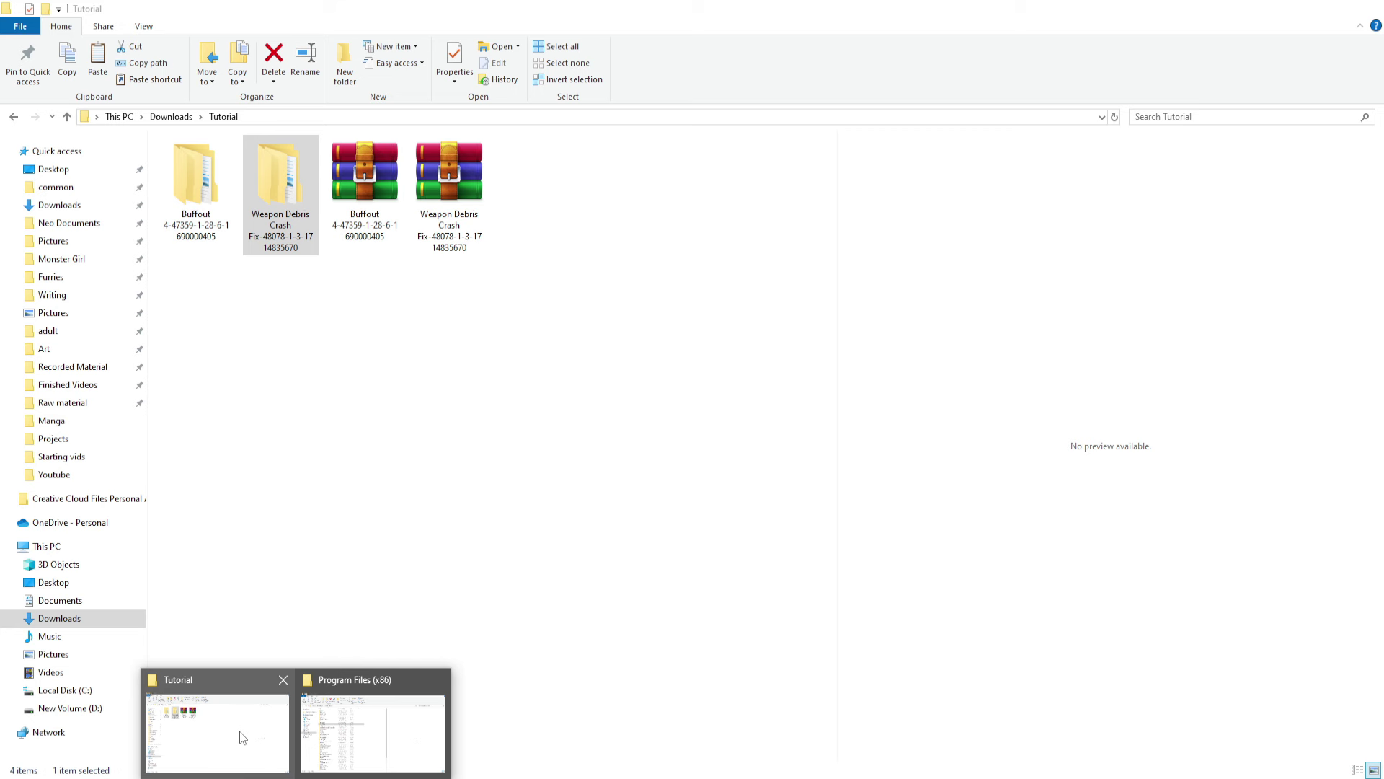
pyautogui.rightClick(441, 175)
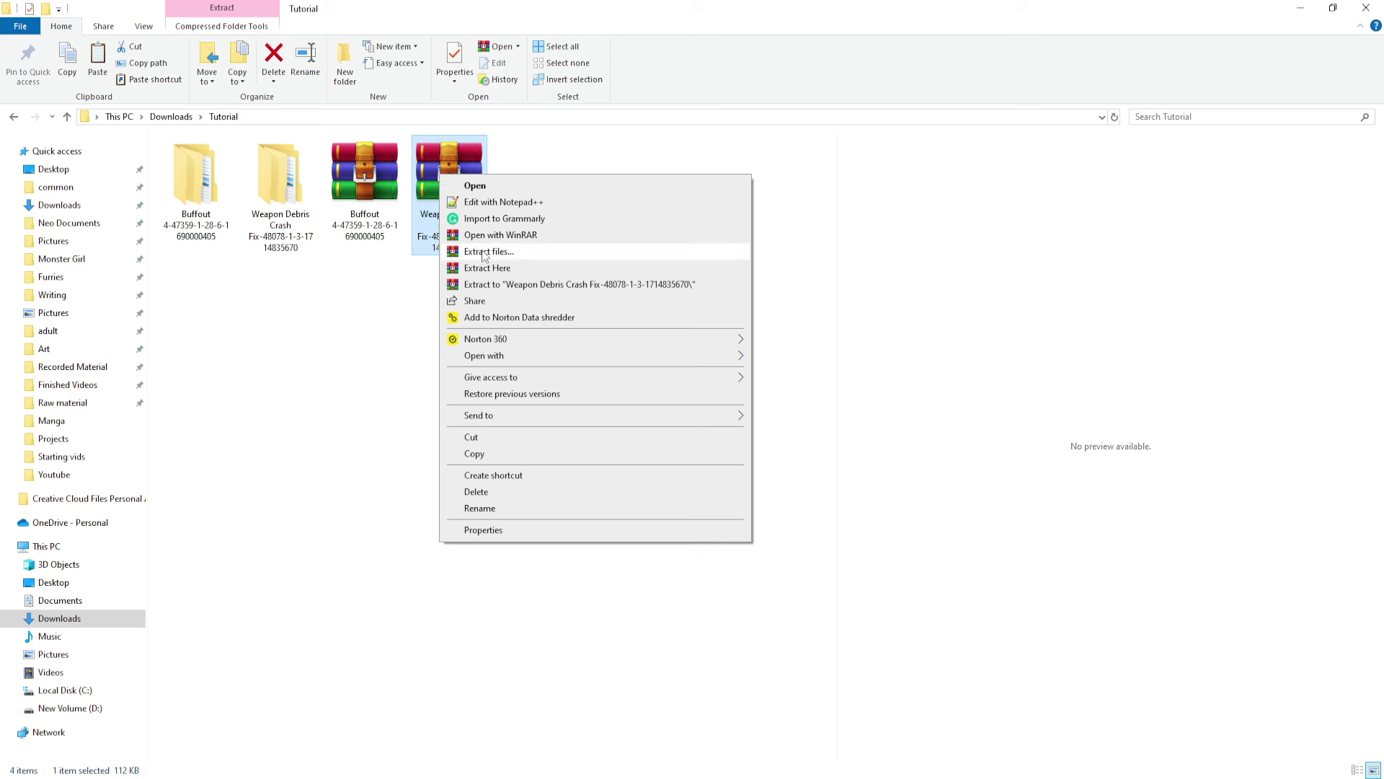
pyautogui.click(355, 293)
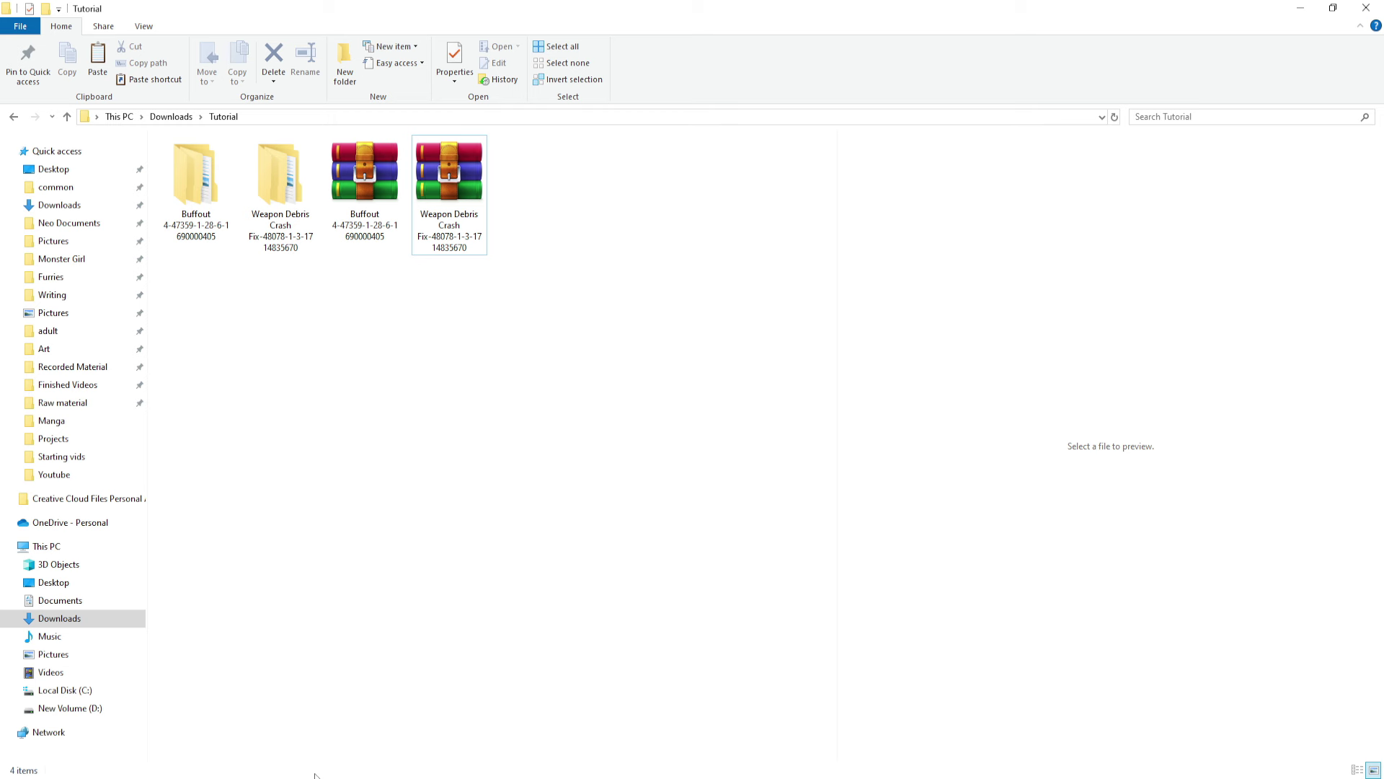
pyautogui.moveTo(288, 775)
pyautogui.click(353, 737)
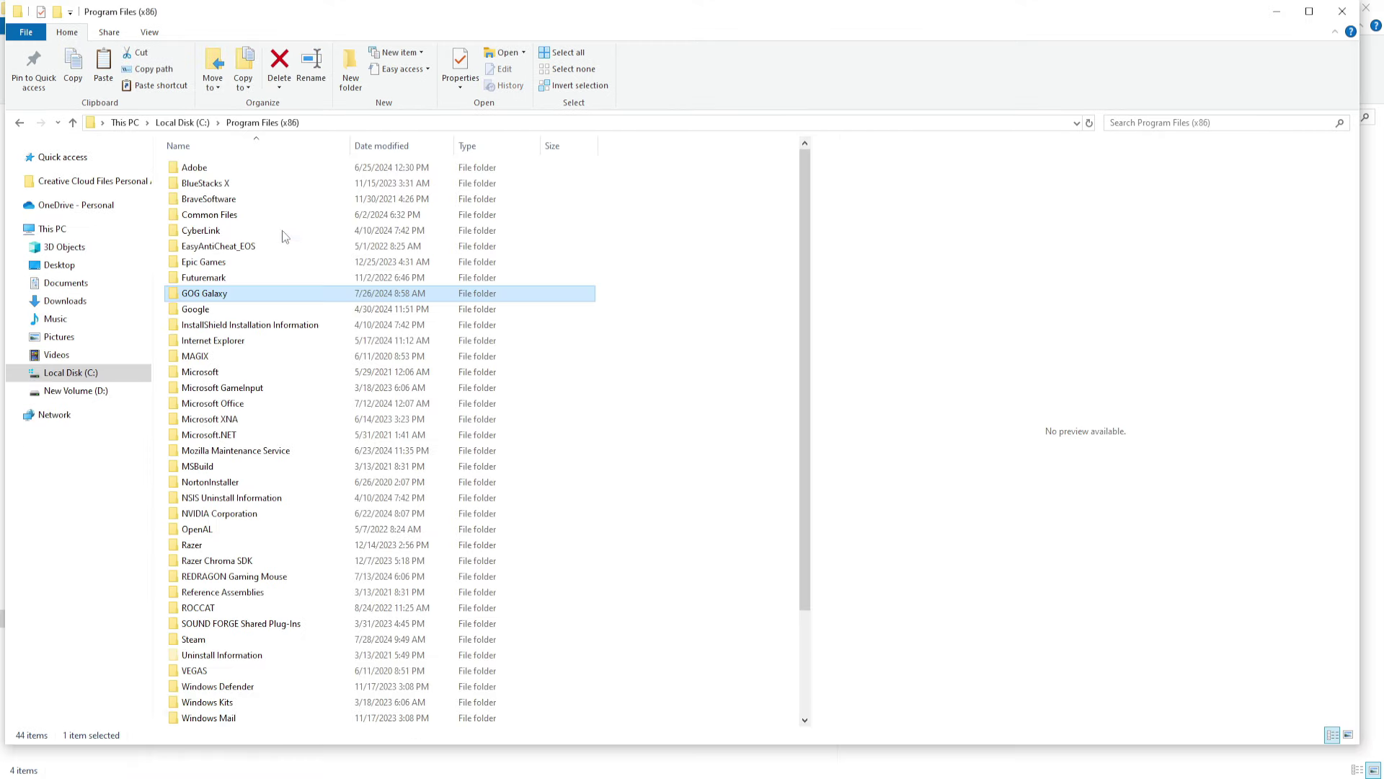
# Look for Fallout 4 installs under GOG Galaxy\Games and Steam\steamapps\common in Program Files (x86).
pyautogui.click(188, 124)
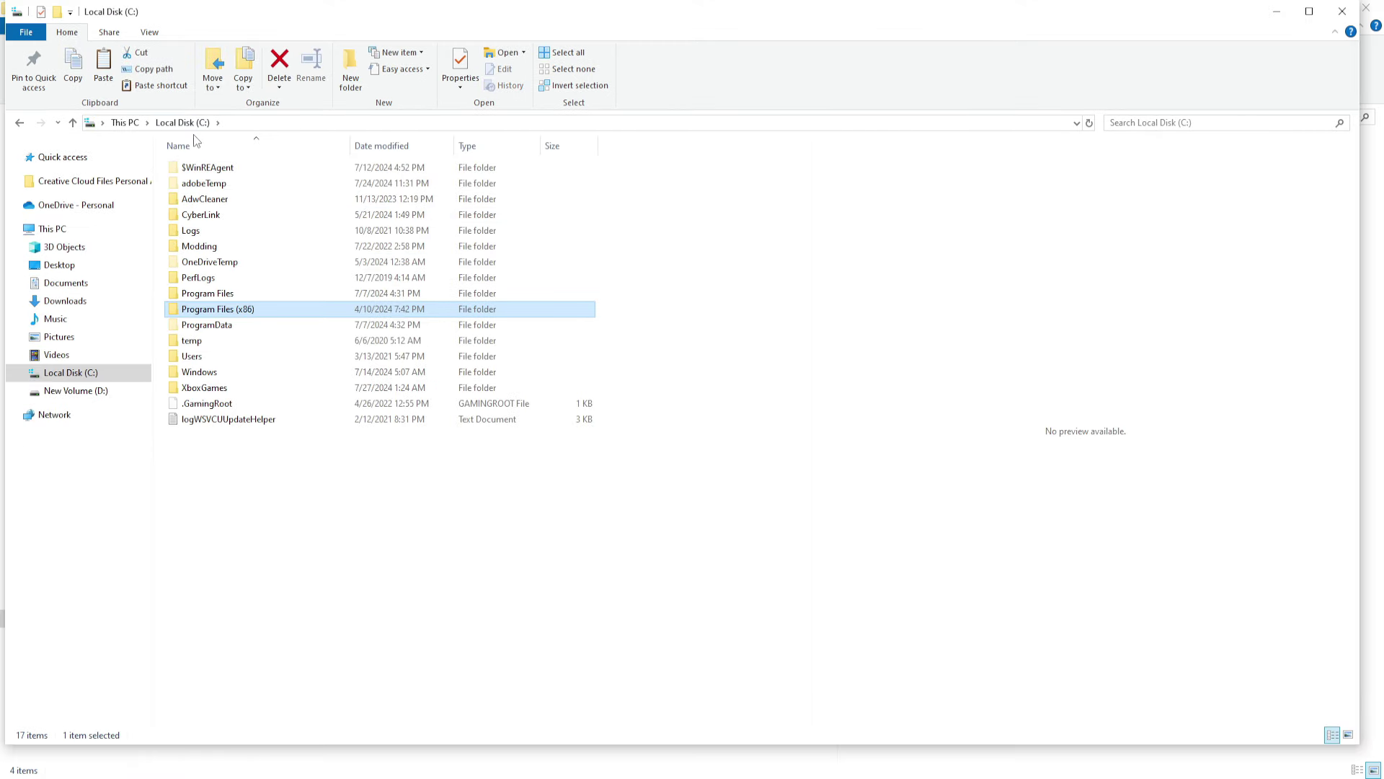
pyautogui.doubleClick(266, 311)
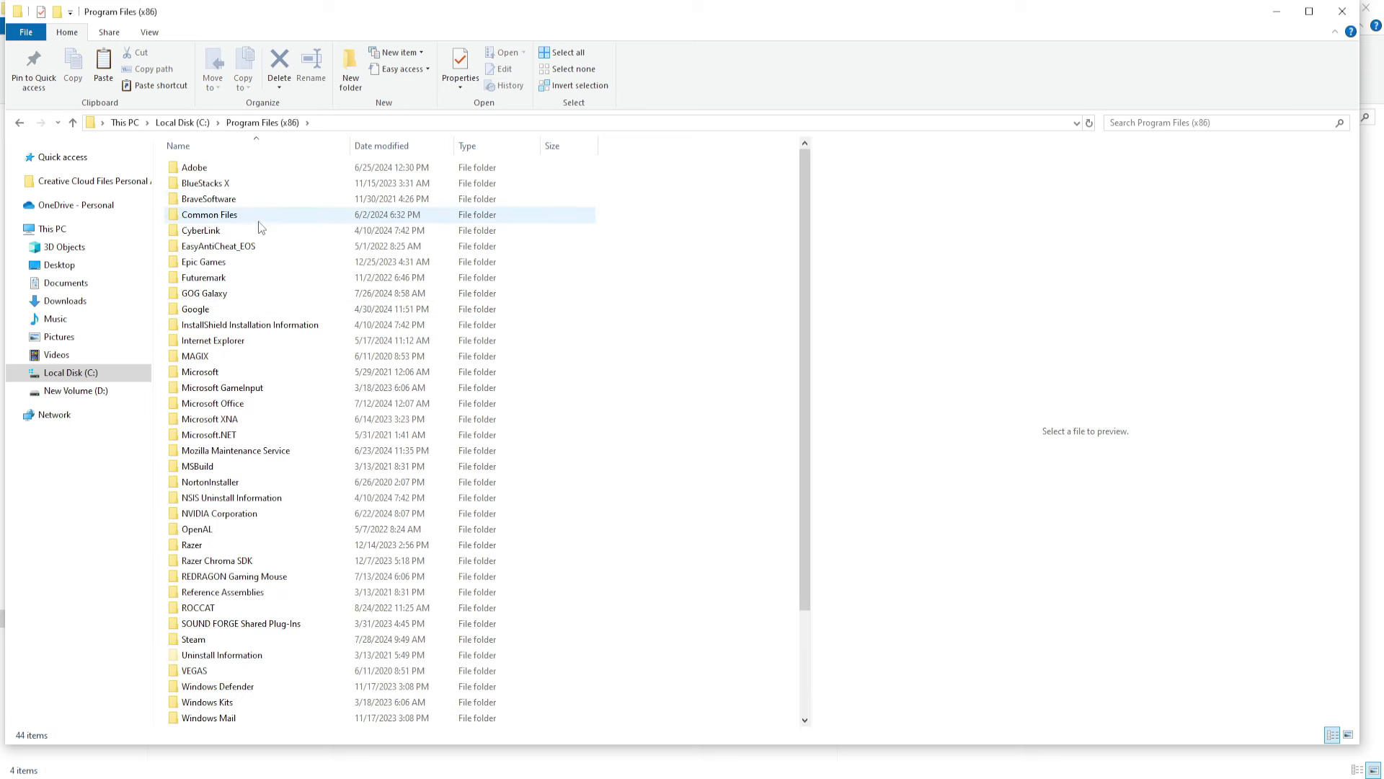
pyautogui.doubleClick(250, 294)
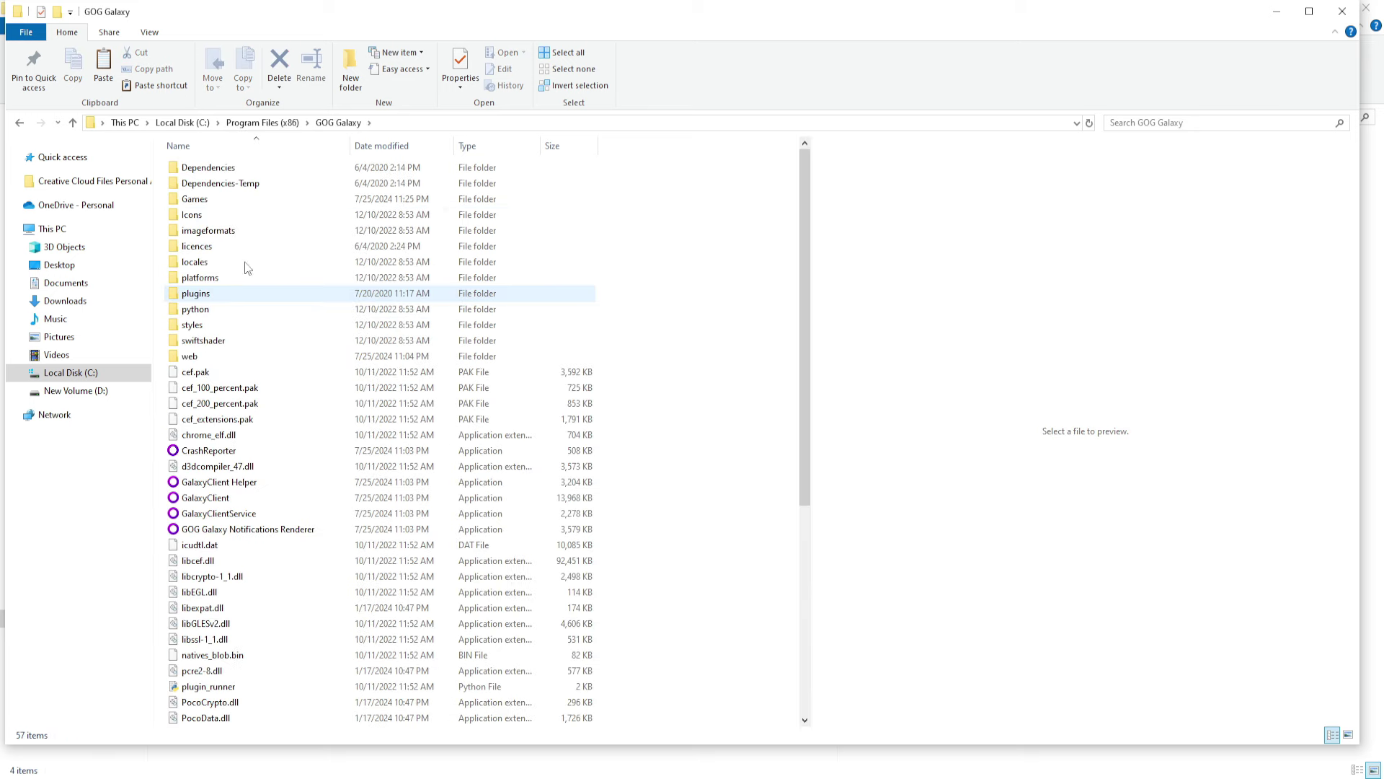
pyautogui.doubleClick(254, 205)
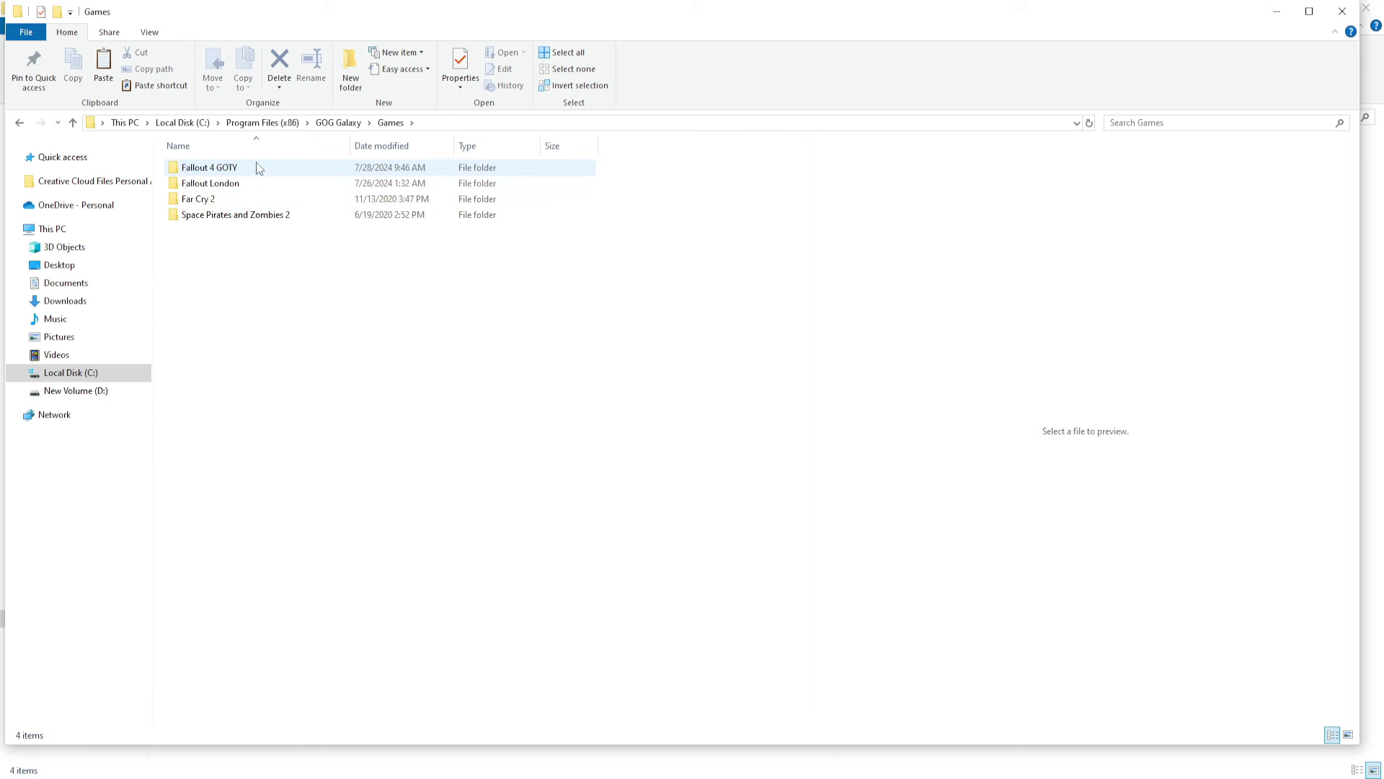
pyautogui.doubleClick(260, 169)
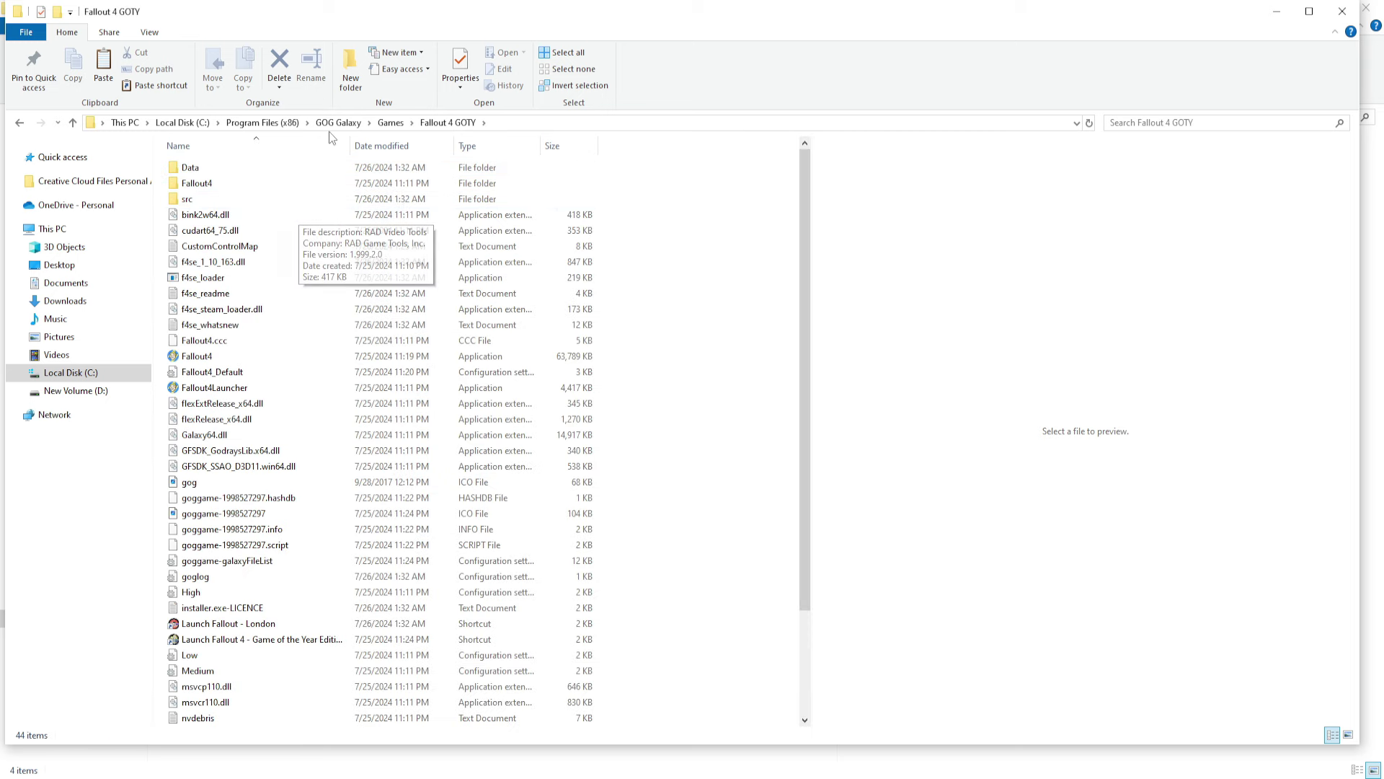
pyautogui.click(280, 125)
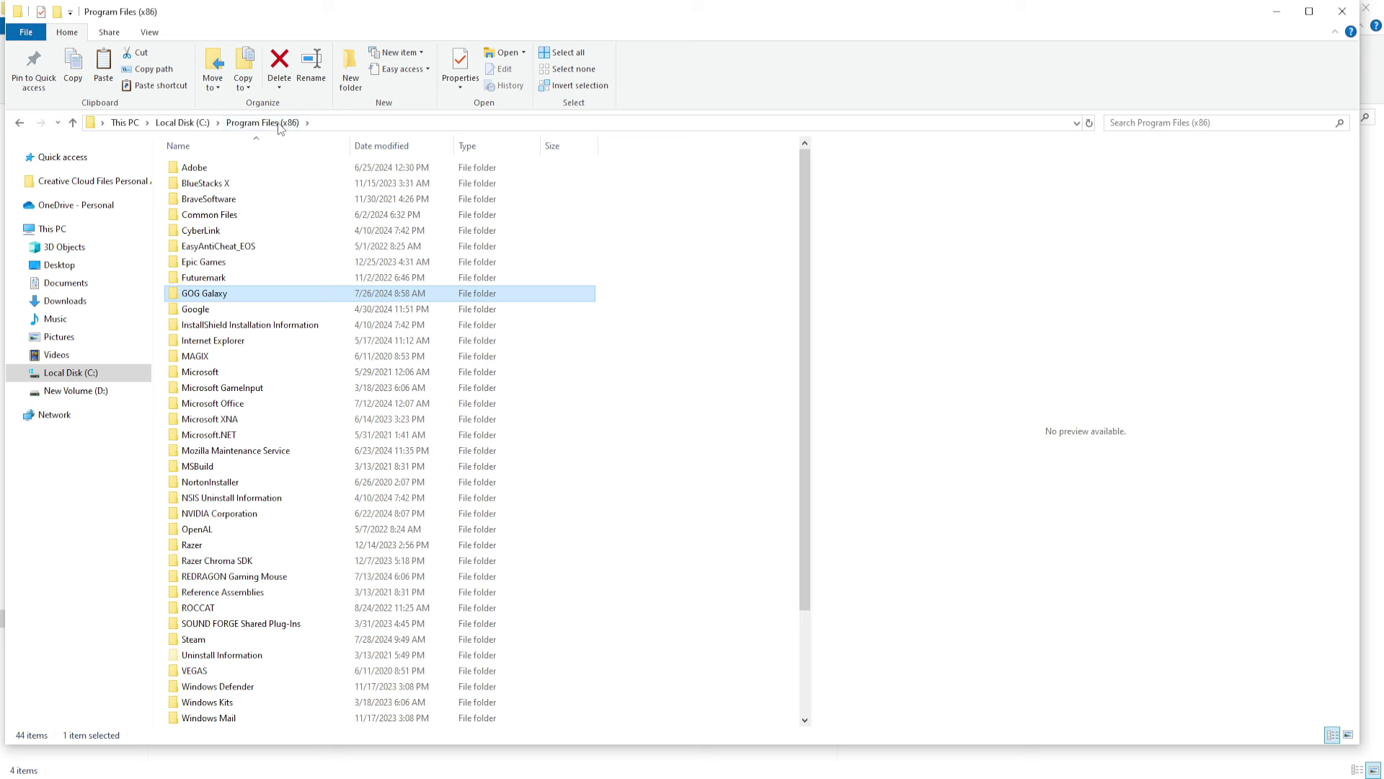
pyautogui.scroll(-3, 323, 371)
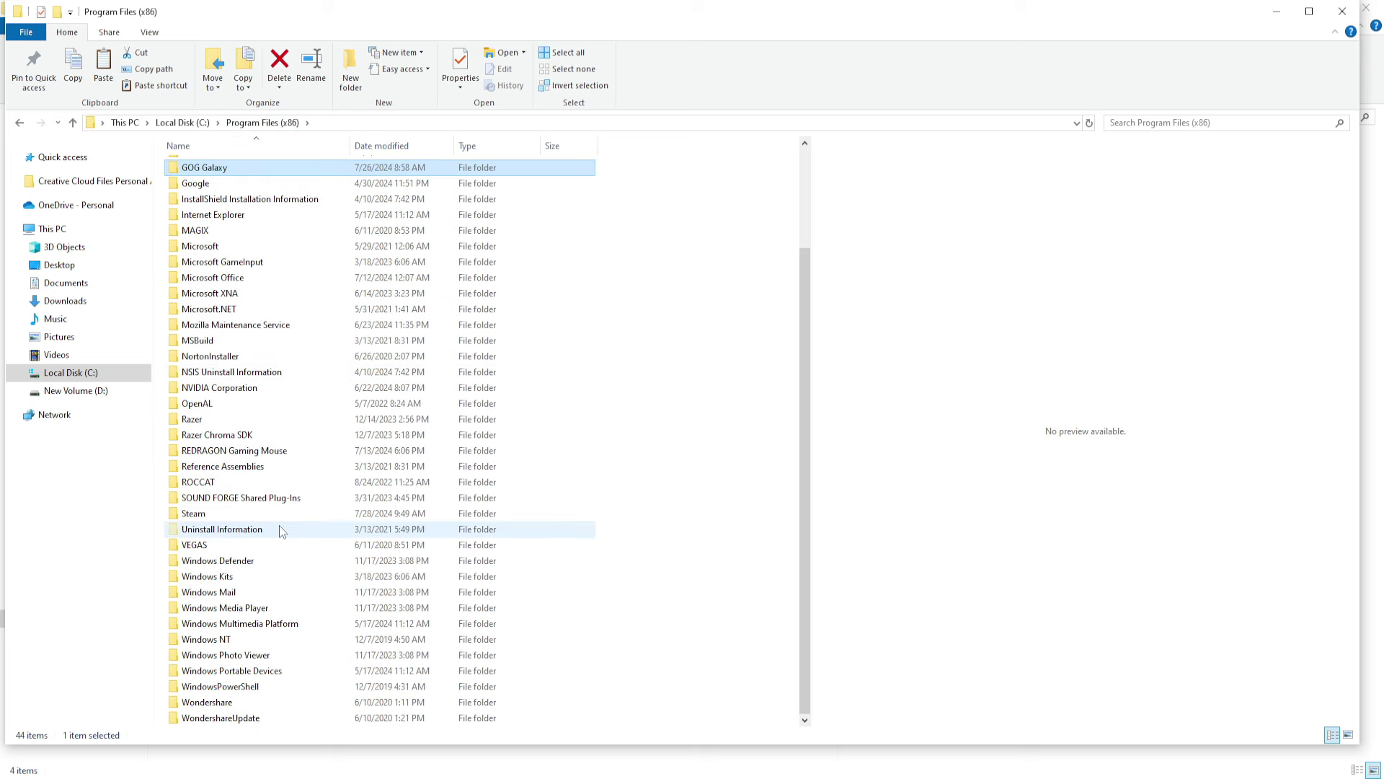
pyautogui.doubleClick(292, 515)
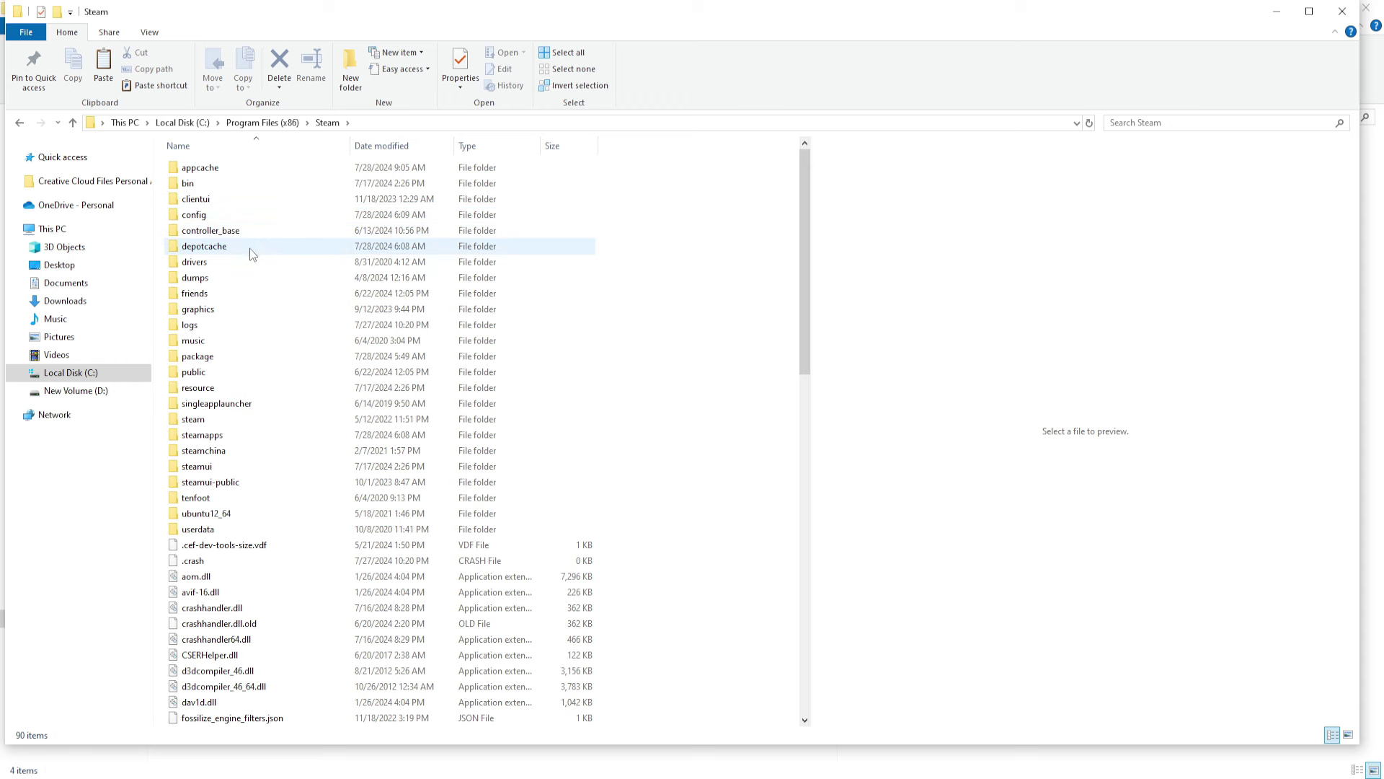
pyautogui.doubleClick(228, 442)
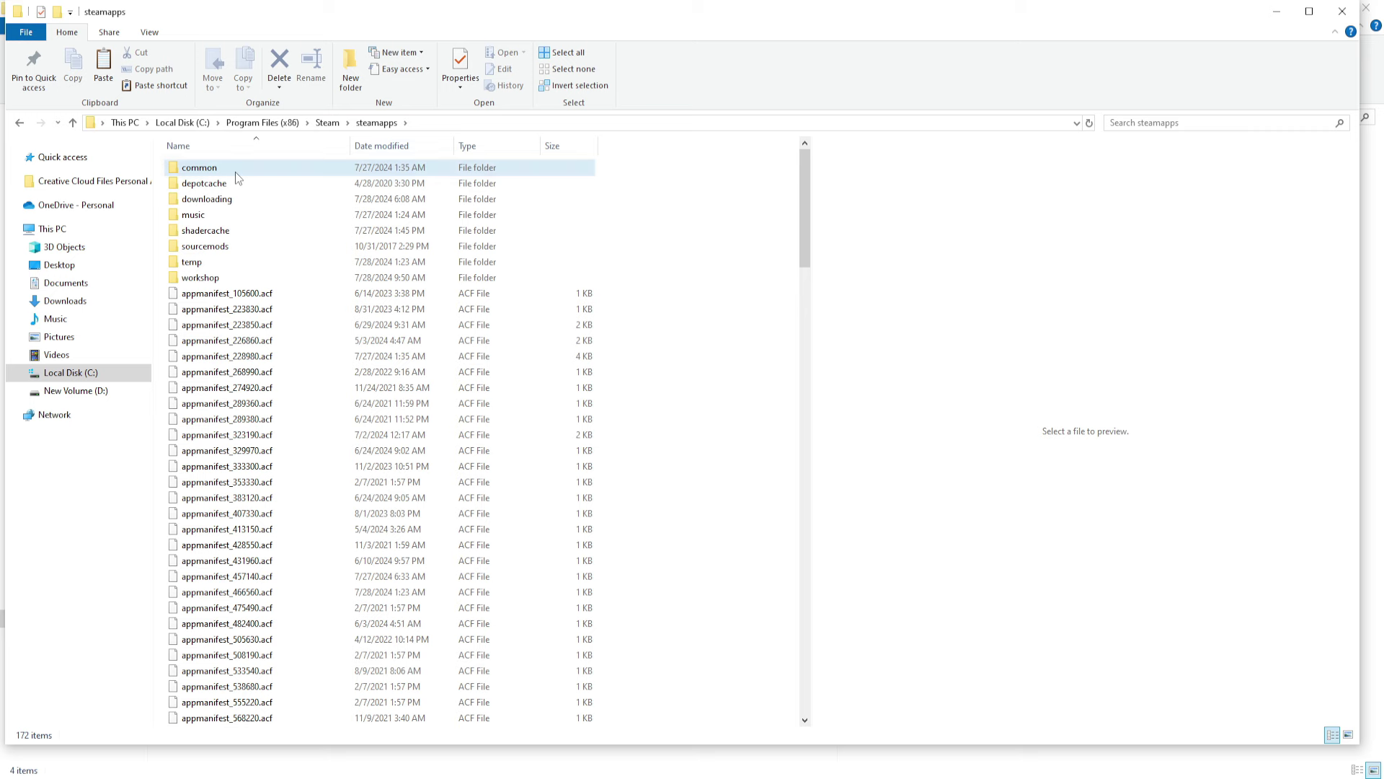
pyautogui.doubleClick(235, 171)
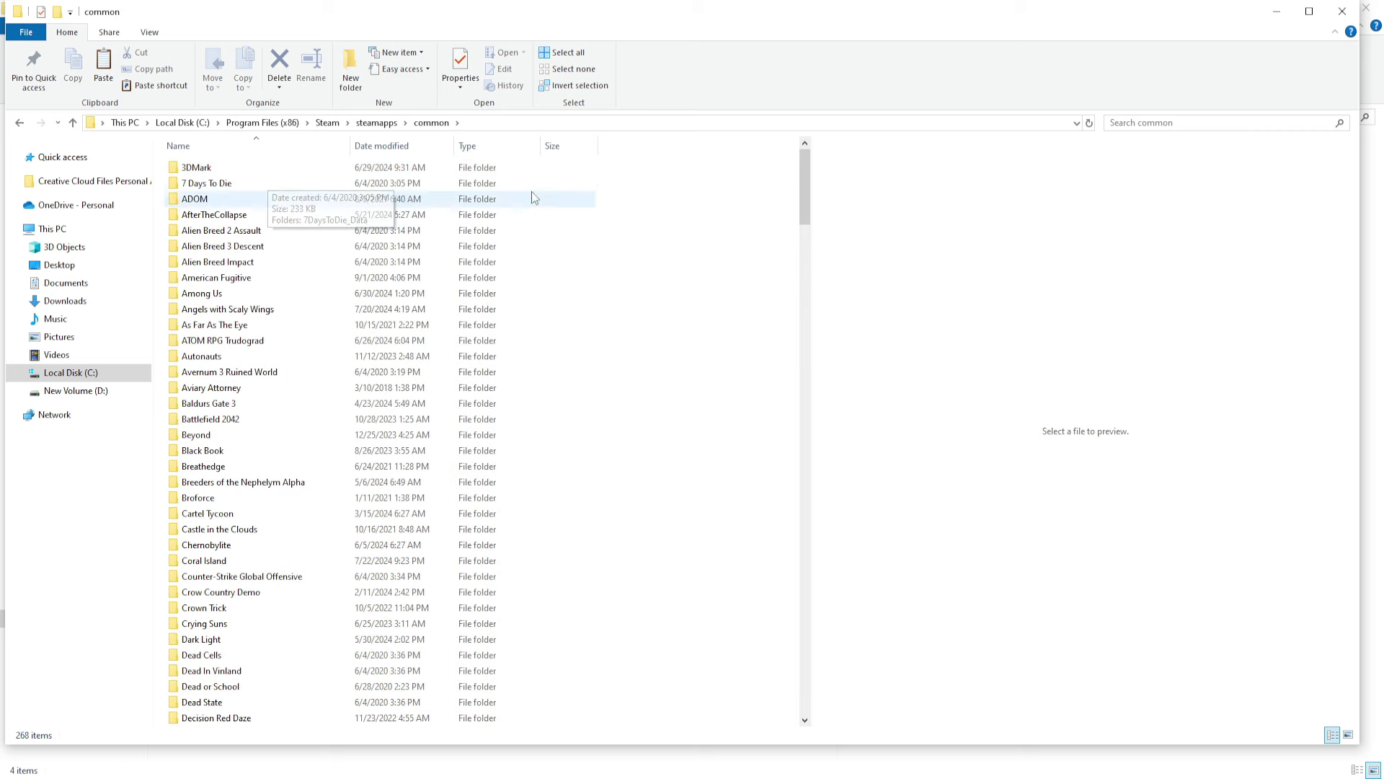
# Open the Data folder of GOG Galaxy\Games\Fallout 4 GOTY.
pyautogui.click(272, 124)
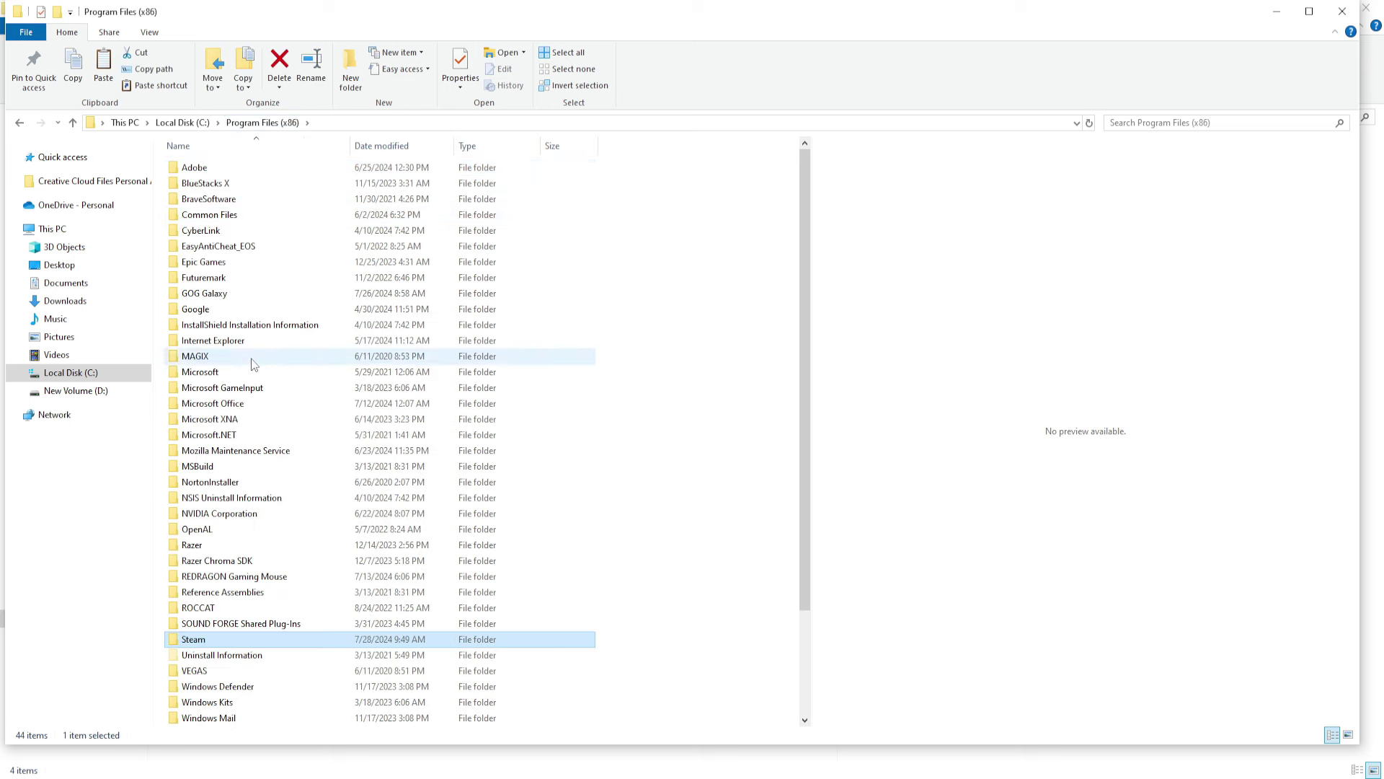
pyautogui.doubleClick(238, 293)
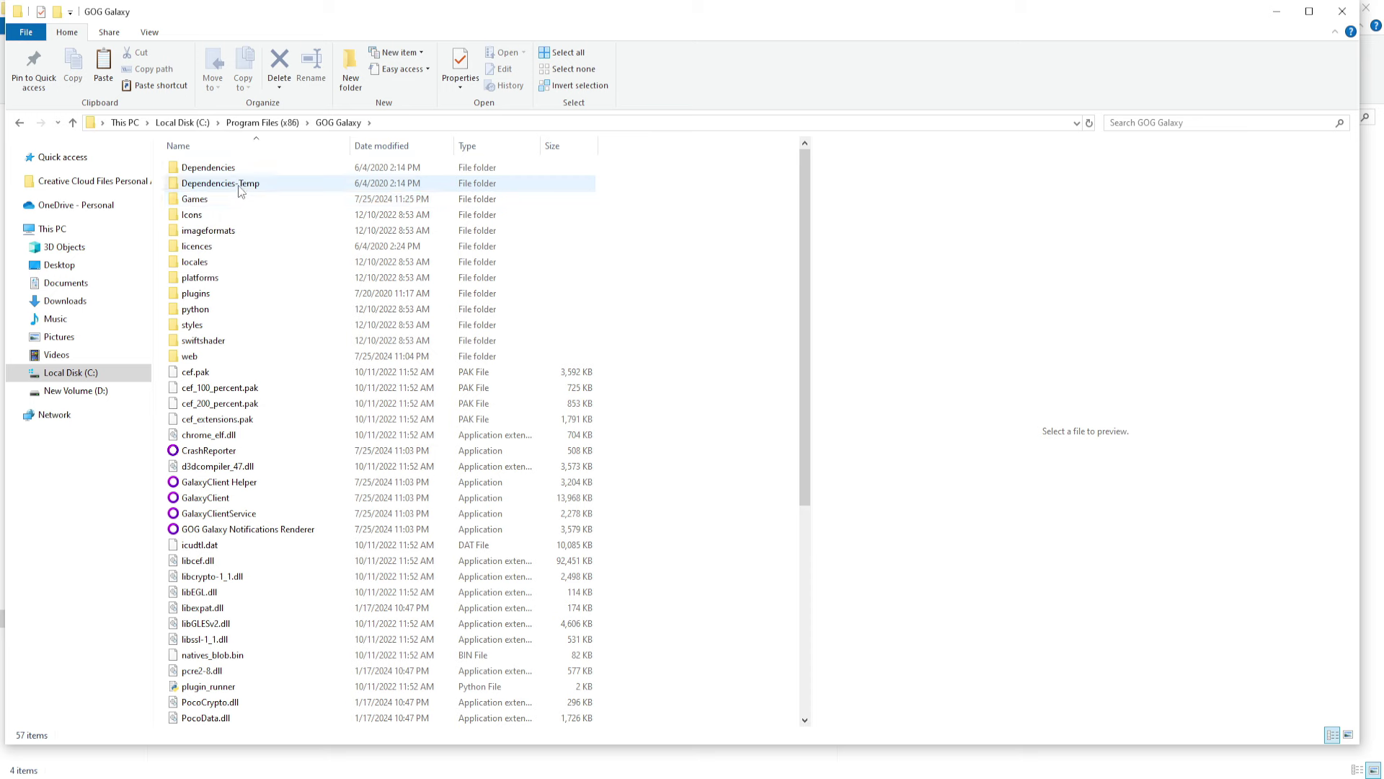
pyautogui.doubleClick(251, 199)
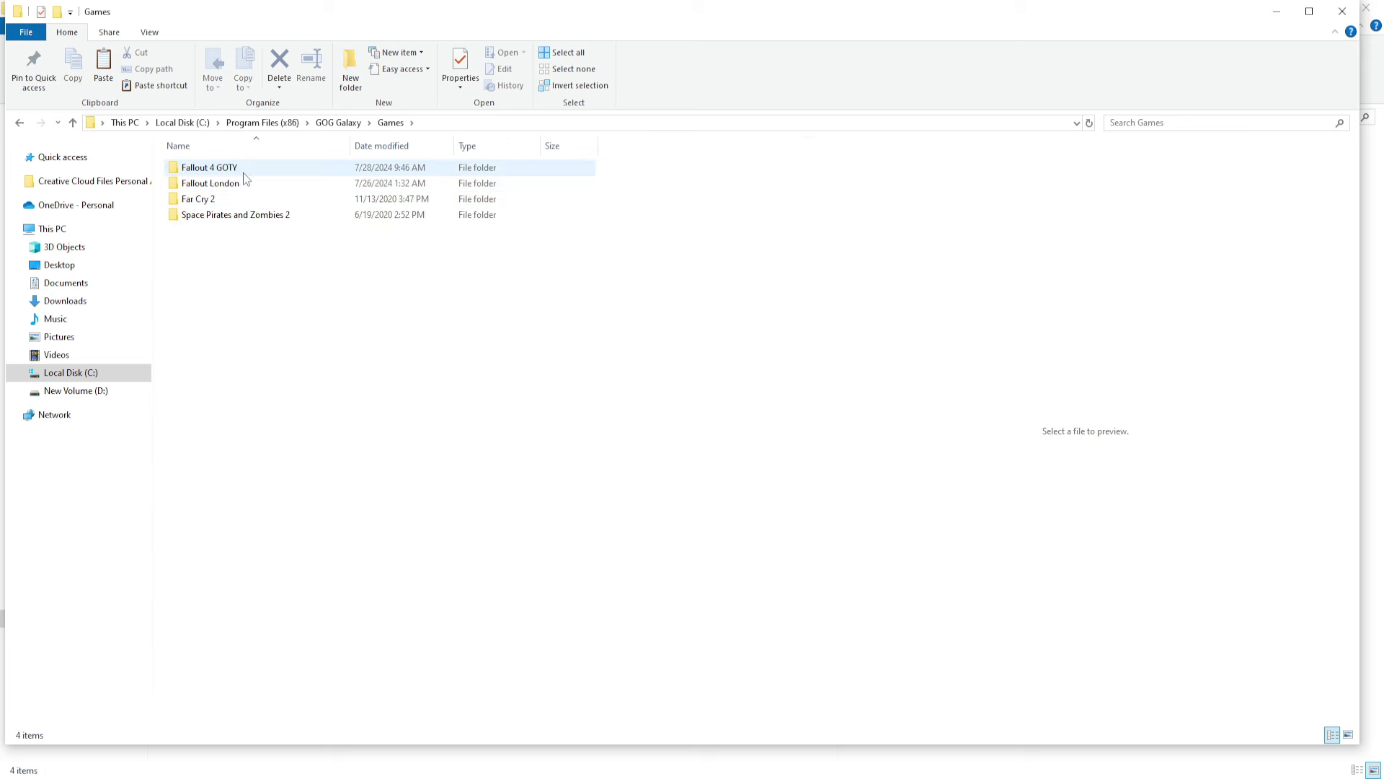
pyautogui.doubleClick(244, 170)
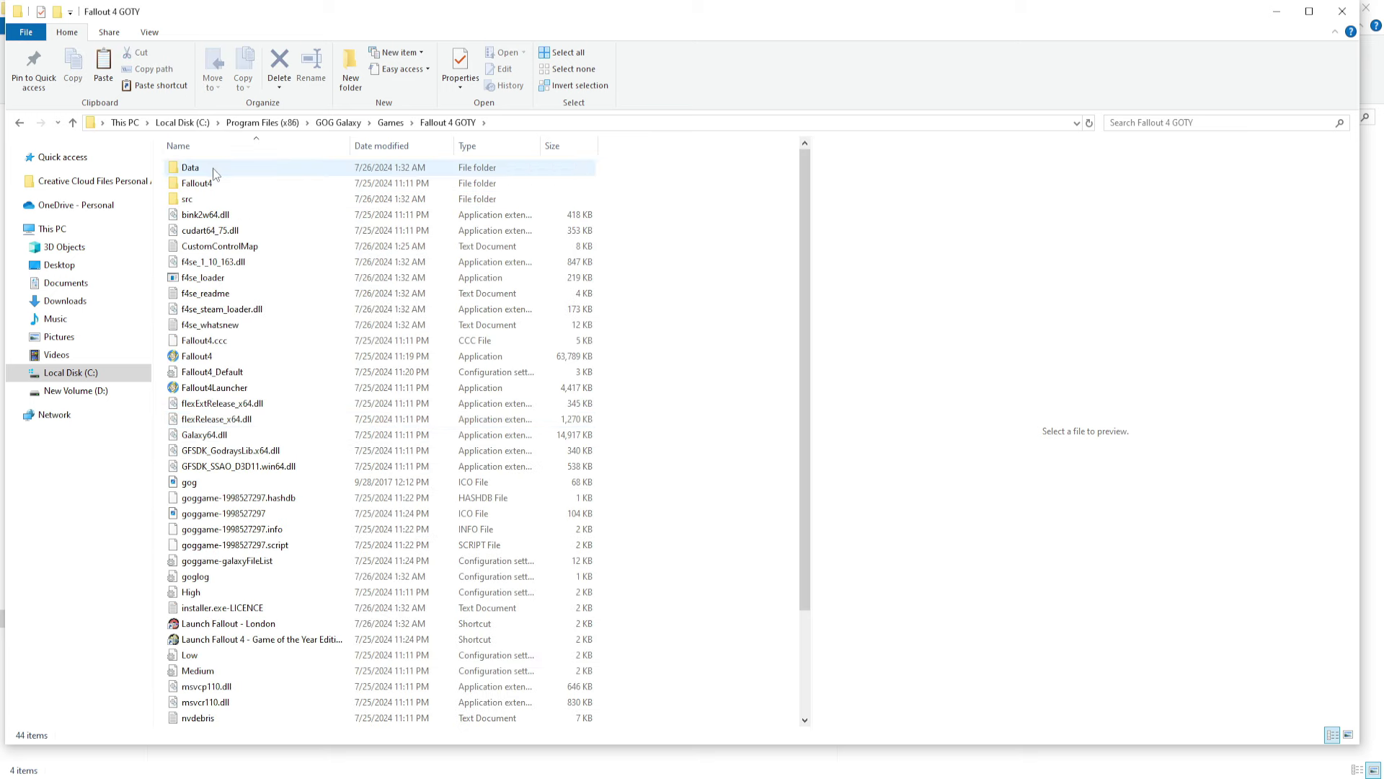
pyautogui.doubleClick(190, 167)
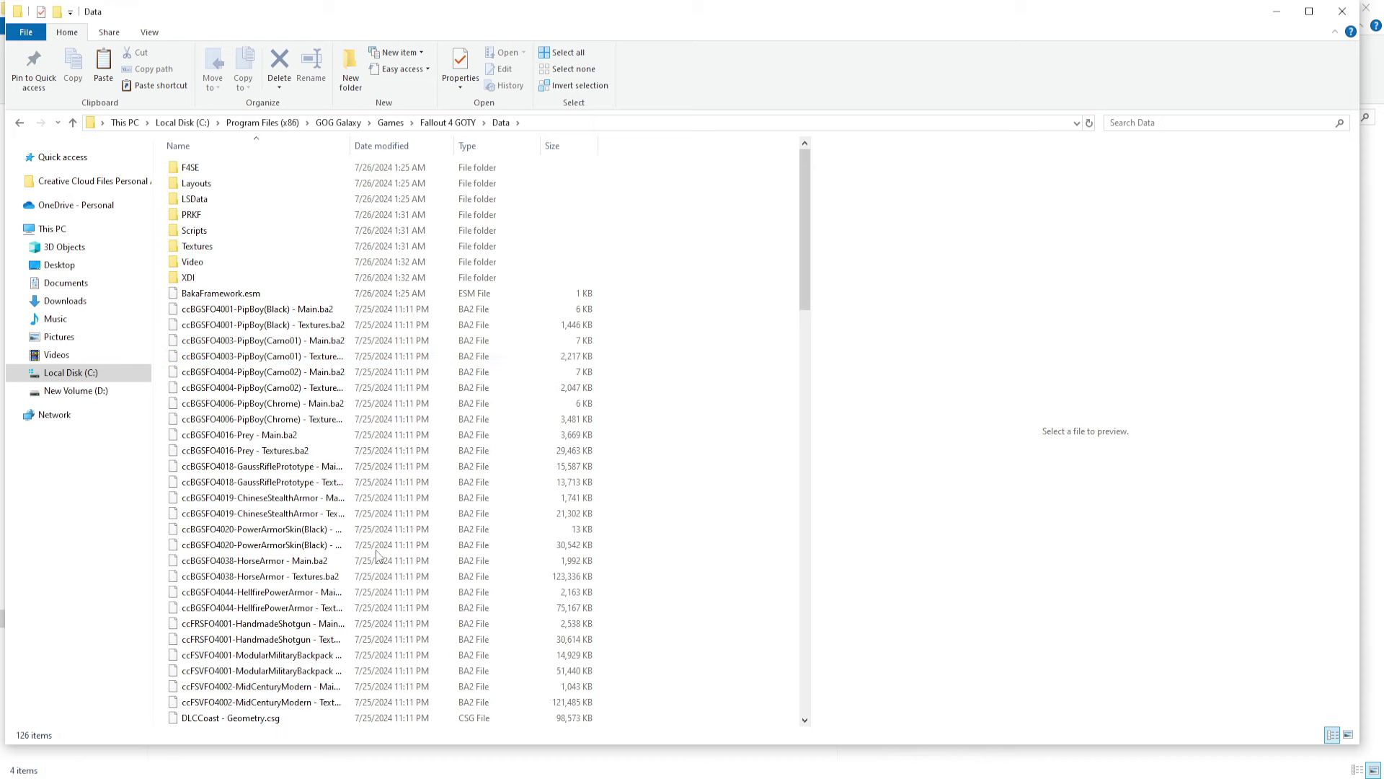
# Open the extracted Weapon Debris Crash Fix folder in the Tutorial downloads window.
pyautogui.click(257, 714)
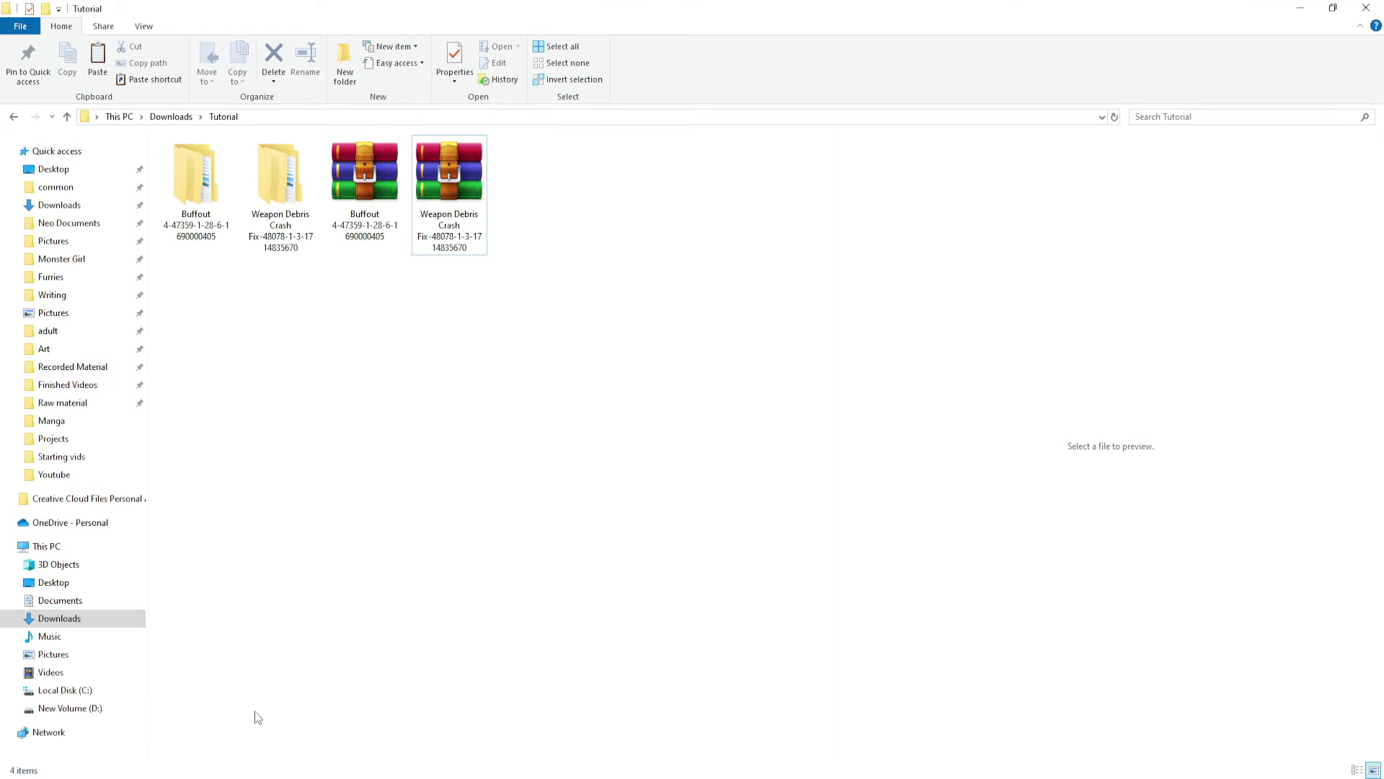
pyautogui.click(267, 207)
pyautogui.doubleClick(267, 207)
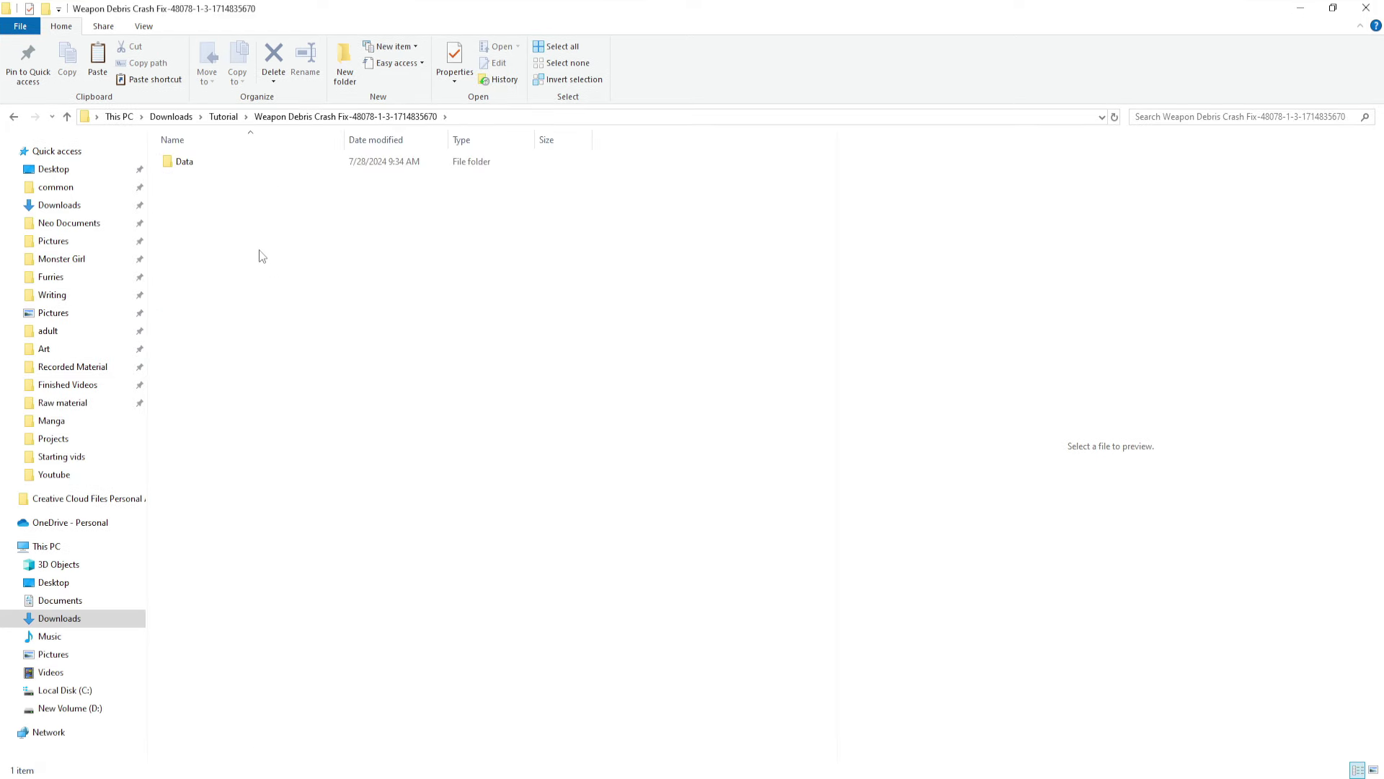
# Open Buffout 4's download F4SE folder and the game's Data\F4SE folder side by side.
pyautogui.rightClick(214, 157)
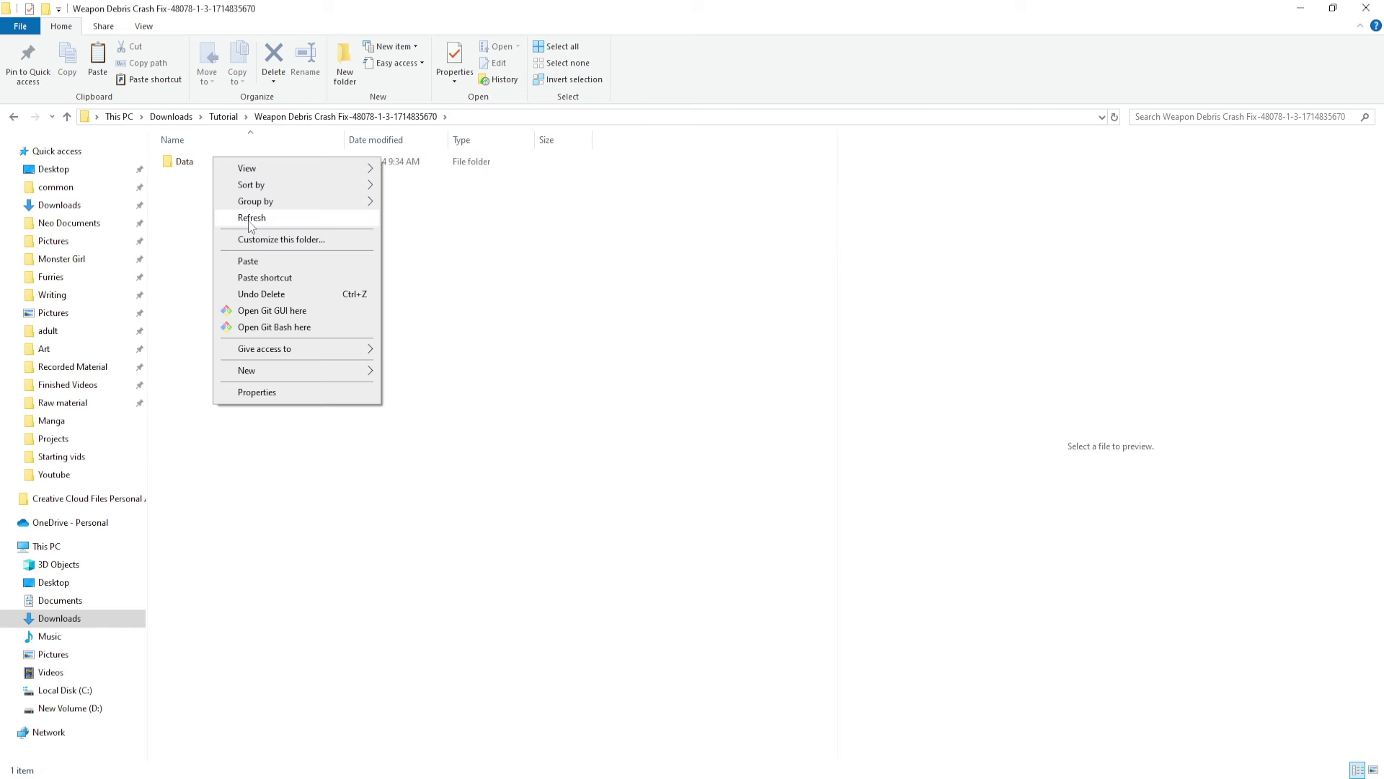
pyautogui.click(189, 170)
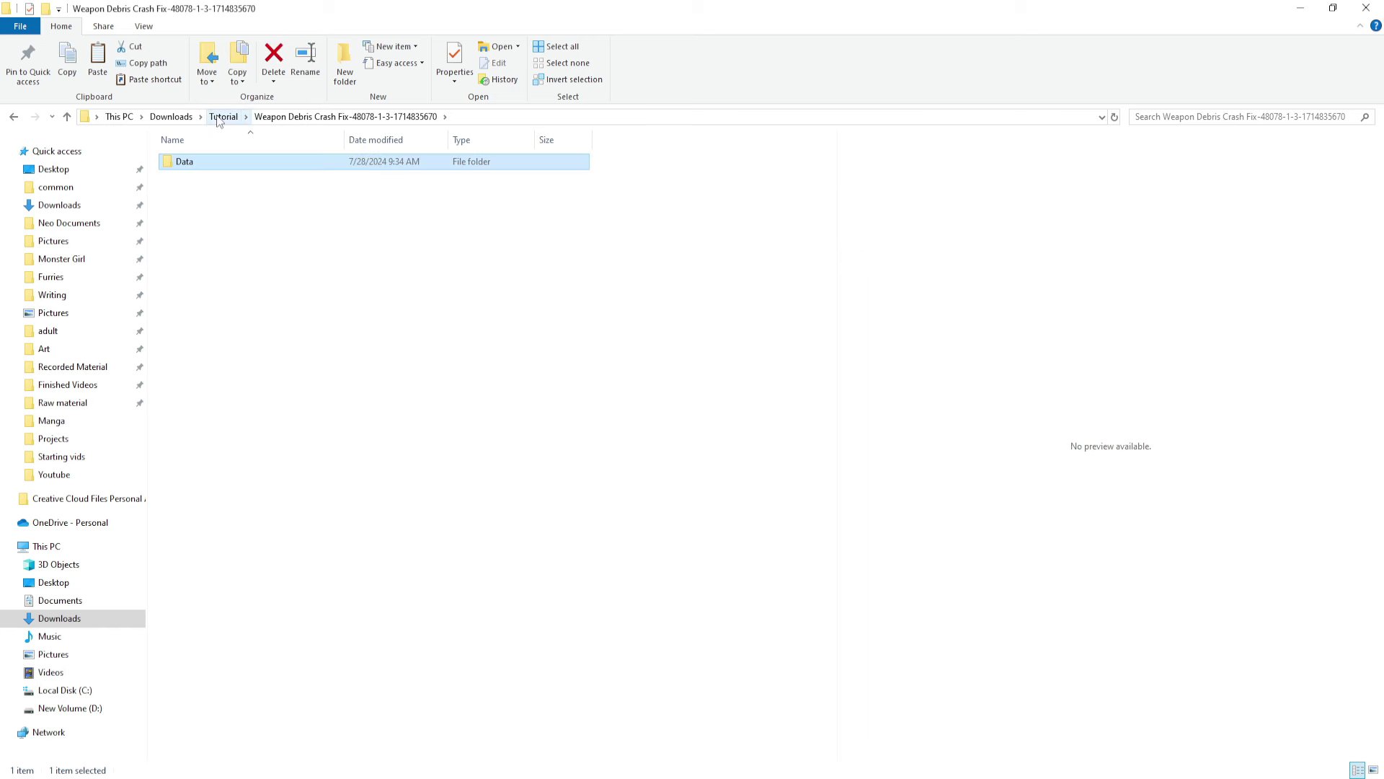
pyautogui.click(218, 116)
pyautogui.doubleClick(200, 177)
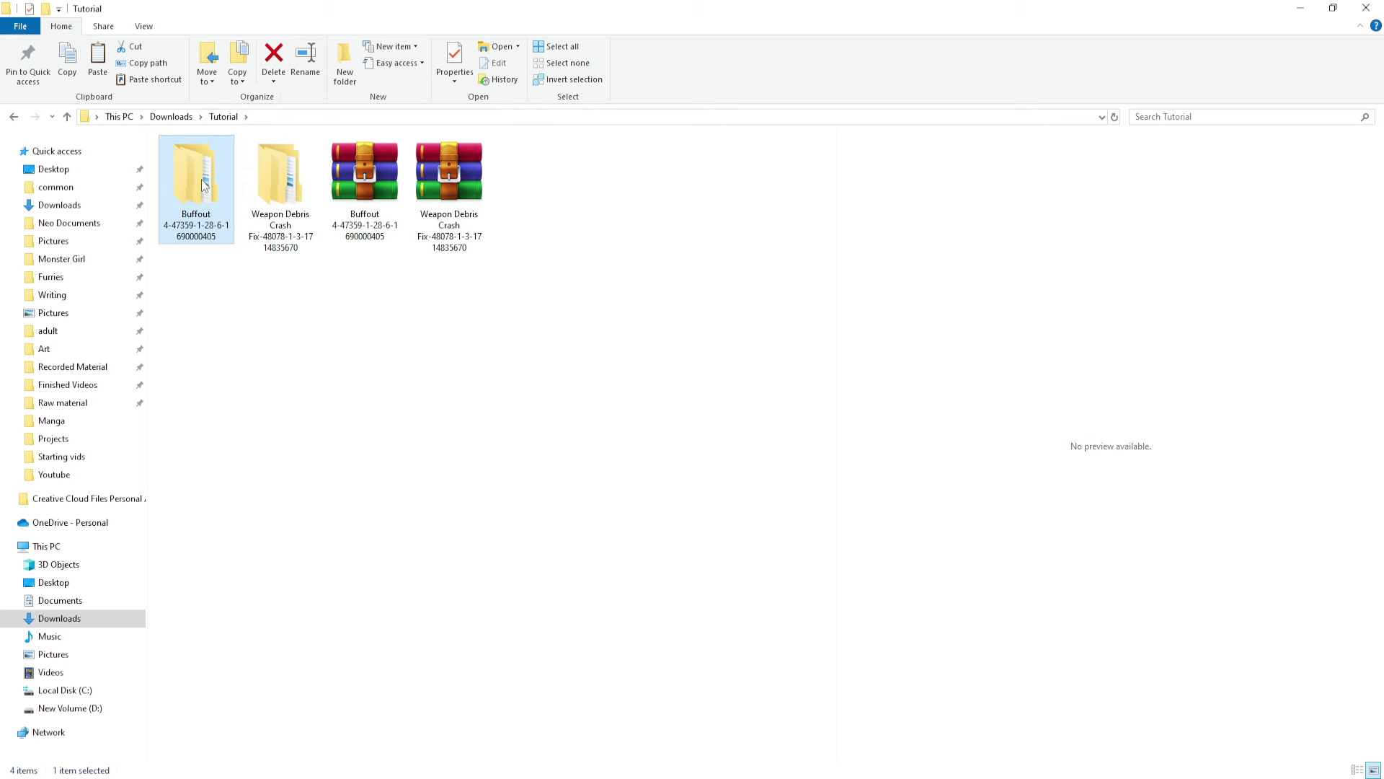
pyautogui.rightClick(210, 167)
pyautogui.click(188, 163)
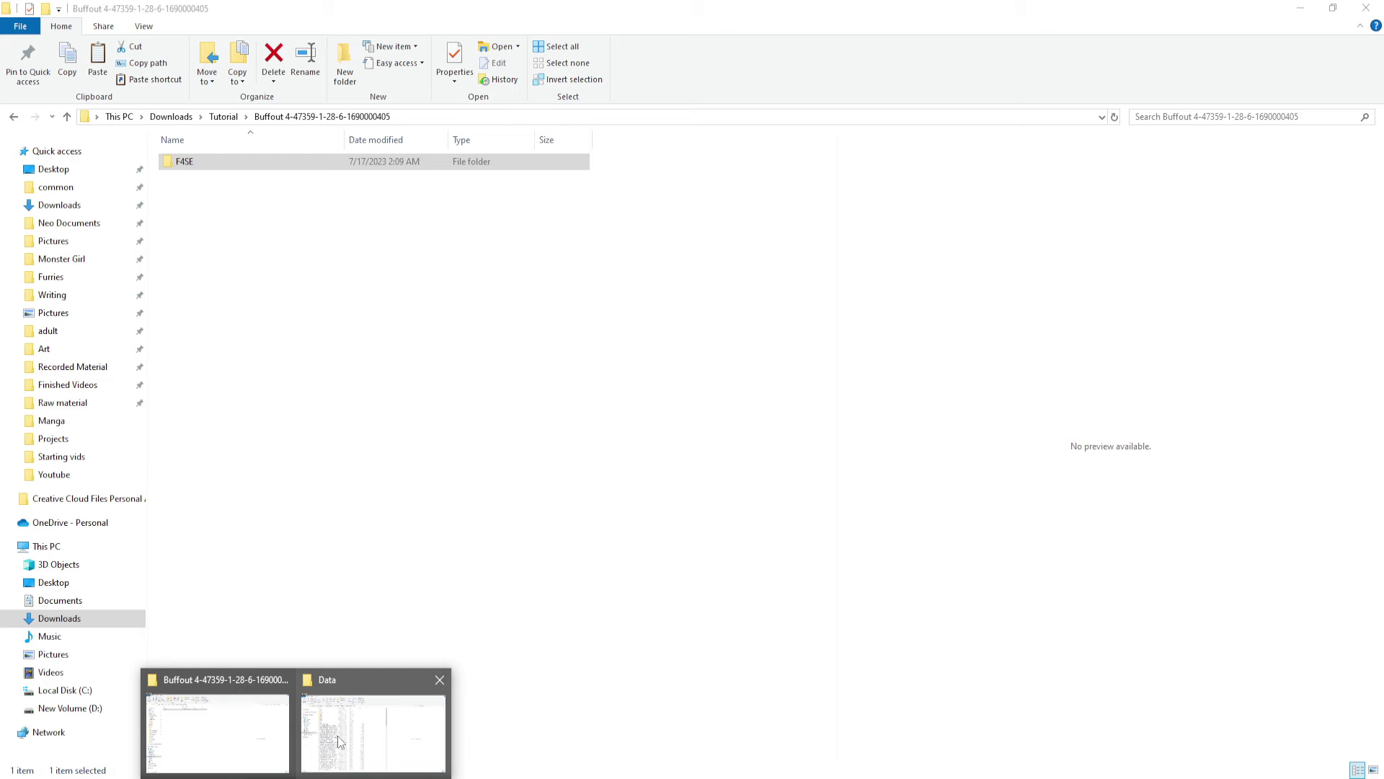
pyautogui.click(339, 734)
pyautogui.doubleClick(209, 170)
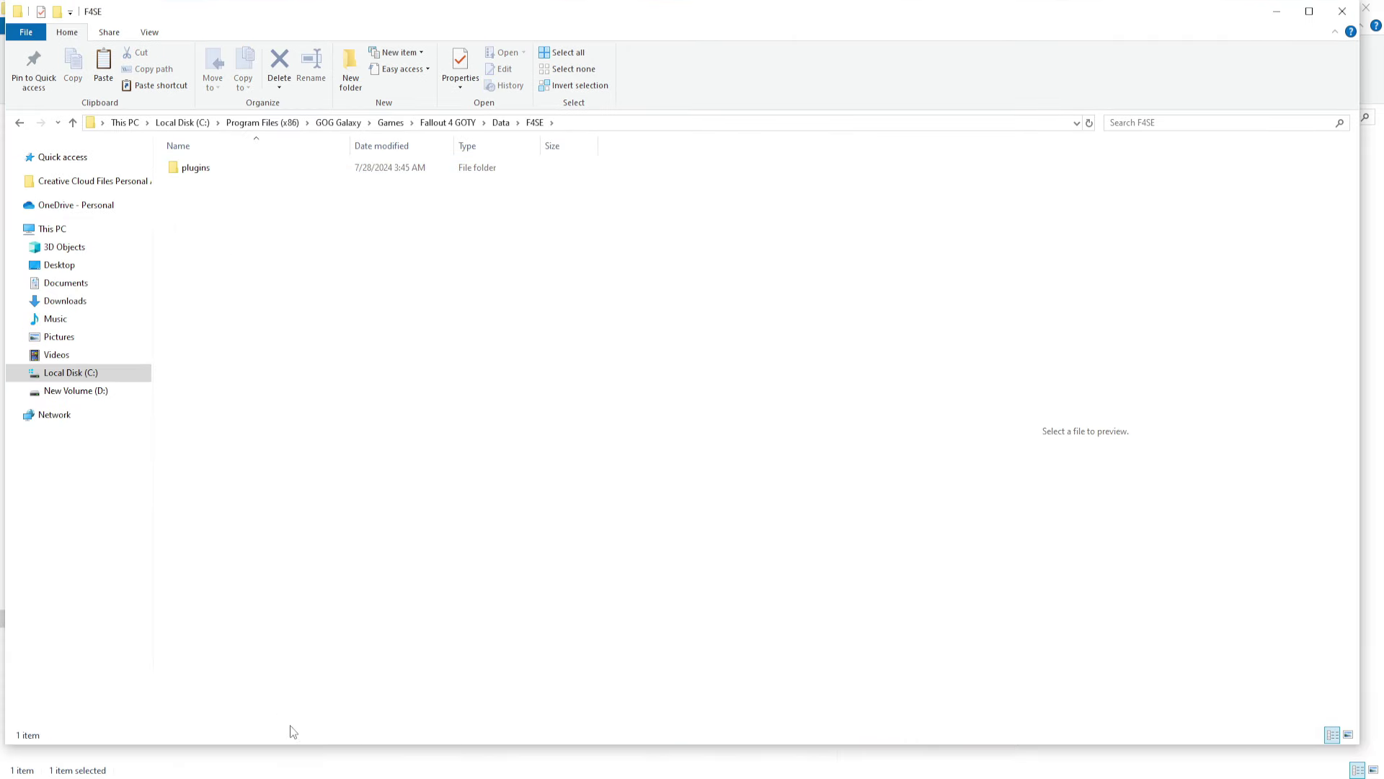
pyautogui.click(279, 657)
pyautogui.doubleClick(222, 169)
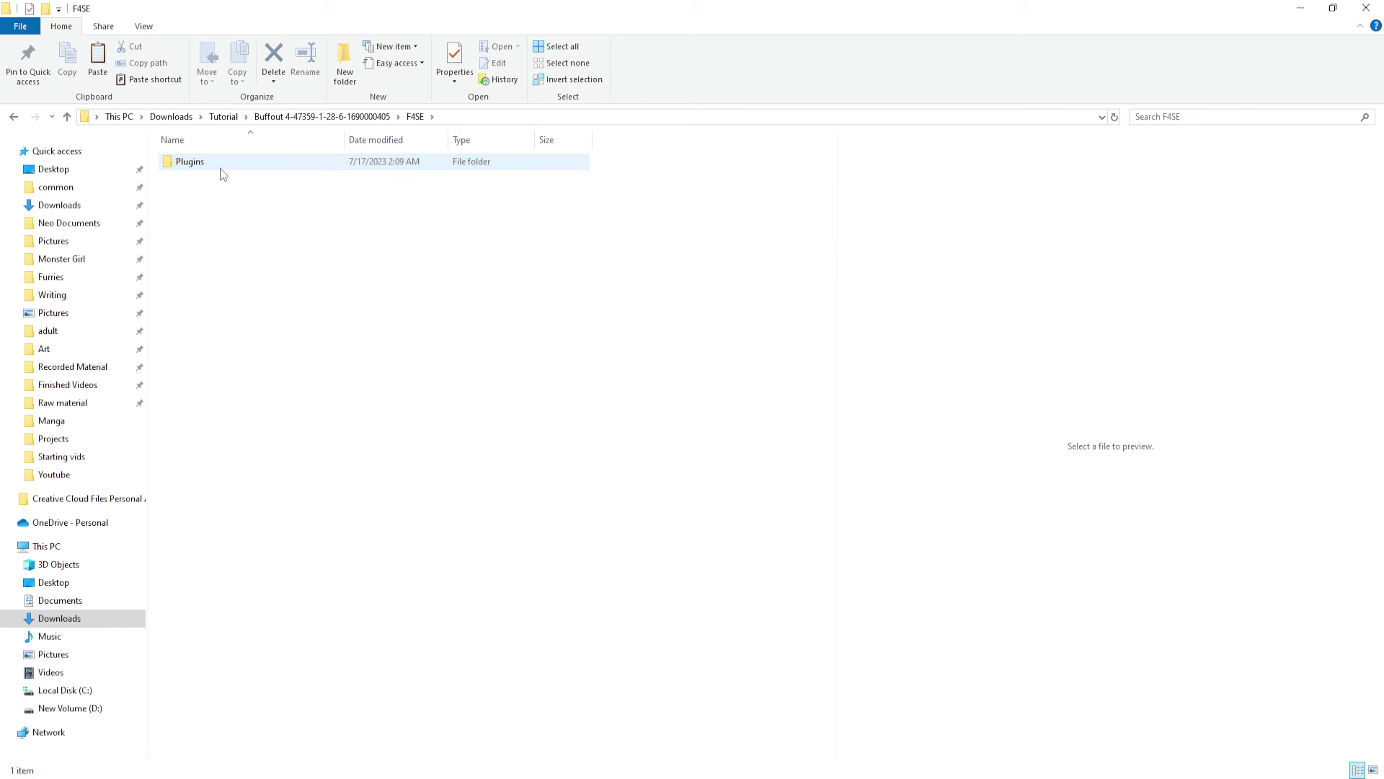
# Copy Buffout 4's Plugins folder into the game's Data\F4SE, skipping the 5 existing files.
pyautogui.rightClick(228, 167)
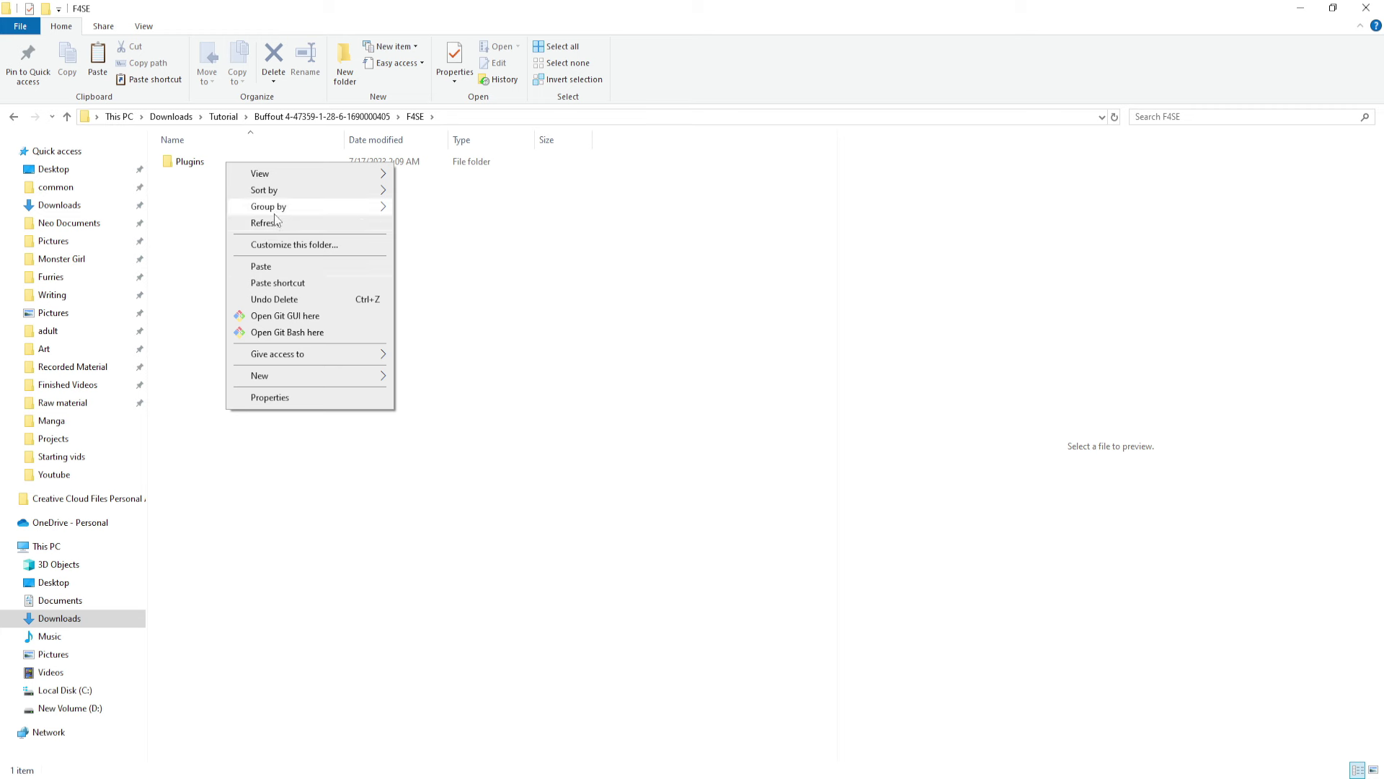
pyautogui.click(216, 168)
pyautogui.rightClick(215, 164)
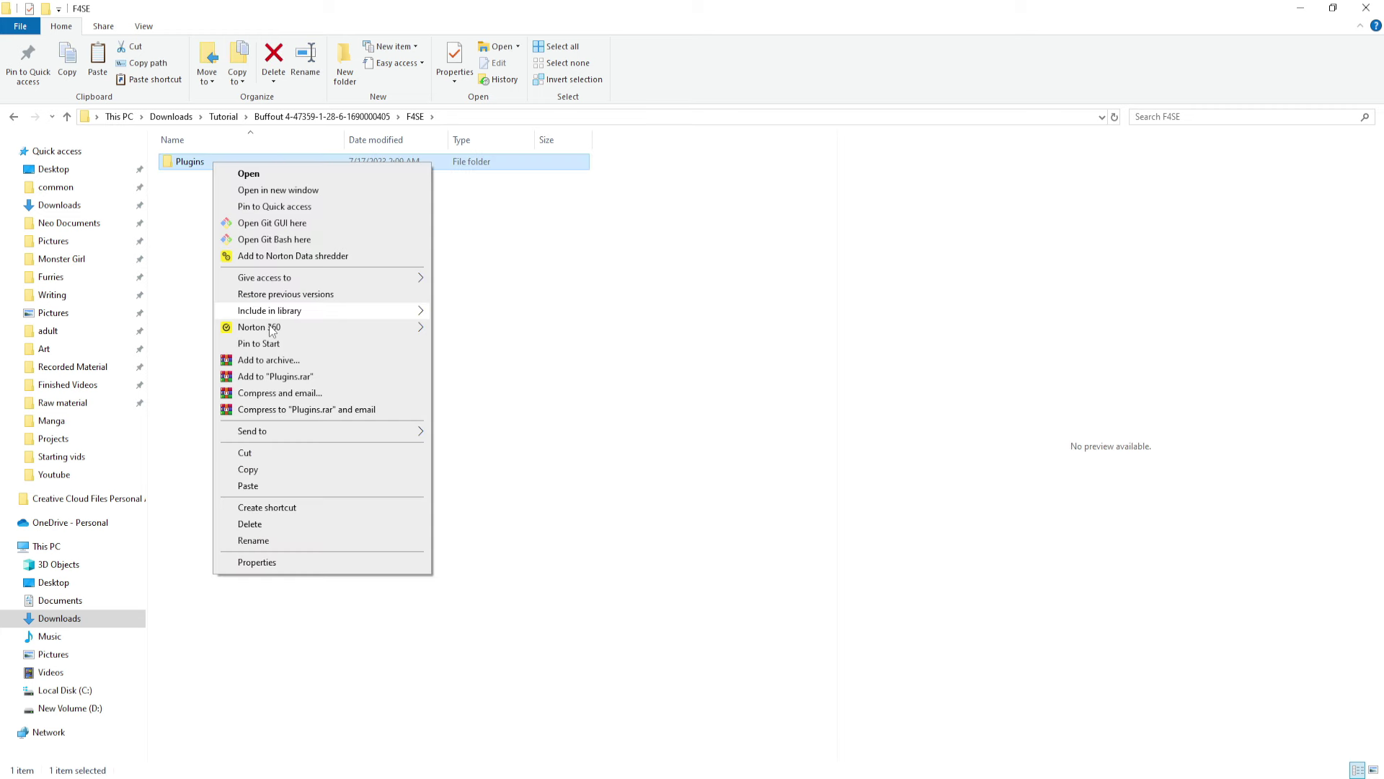
pyautogui.click(270, 467)
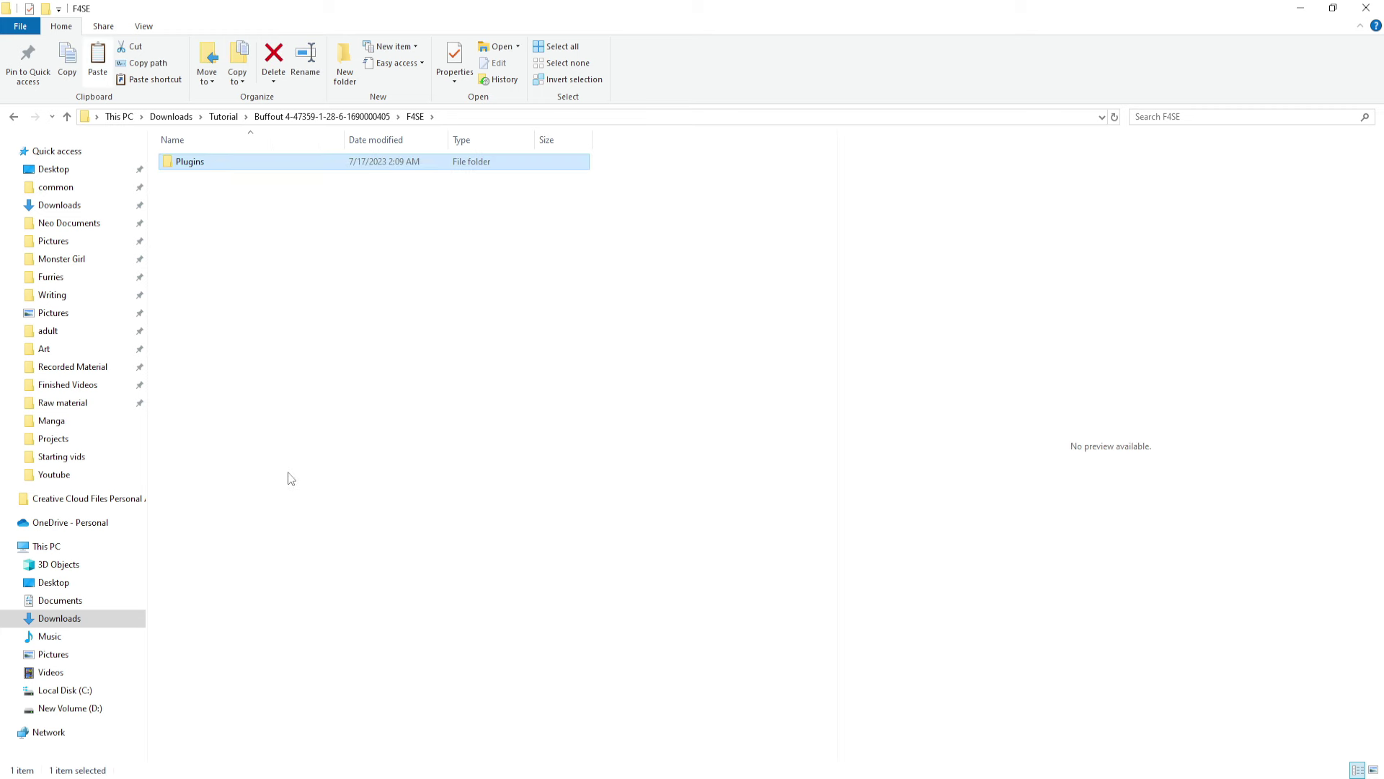
pyautogui.moveTo(295, 777)
pyautogui.click(340, 732)
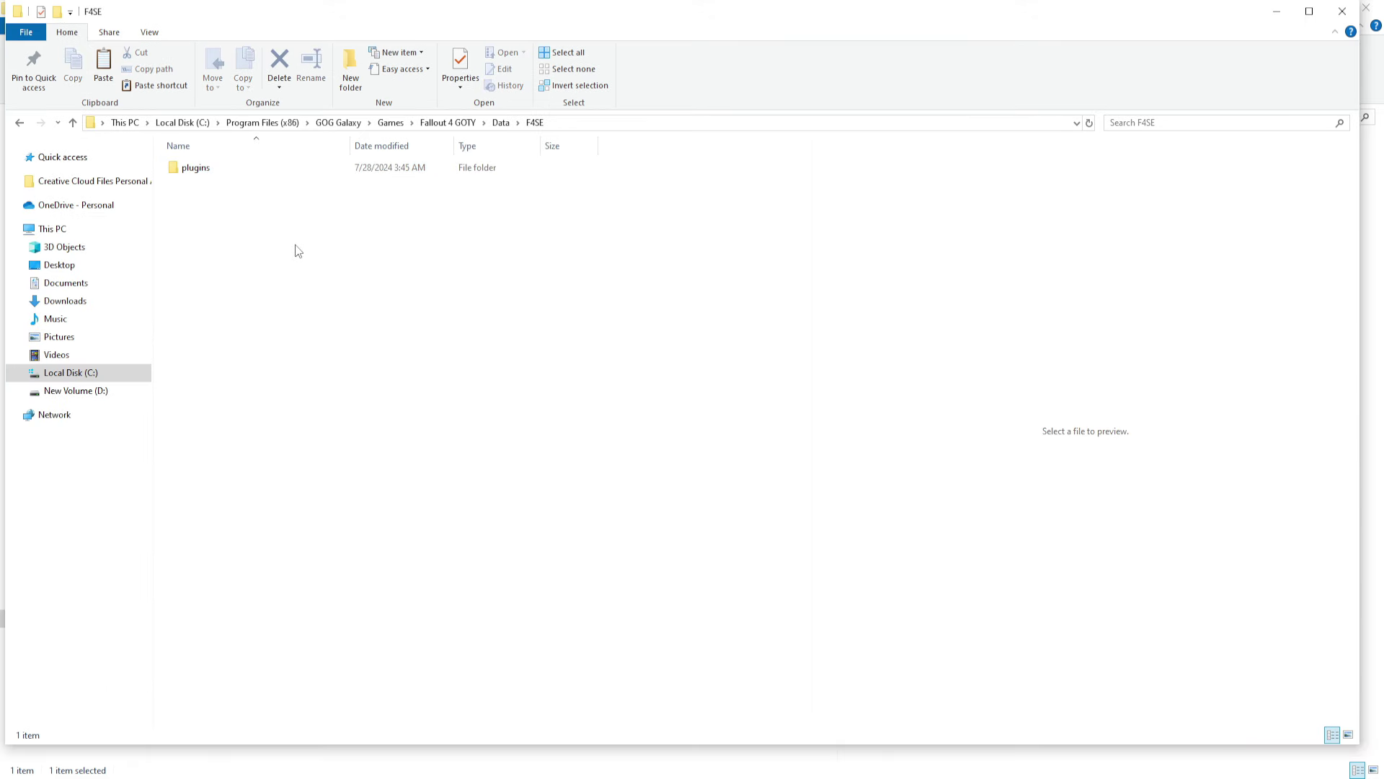
pyautogui.rightClick(250, 198)
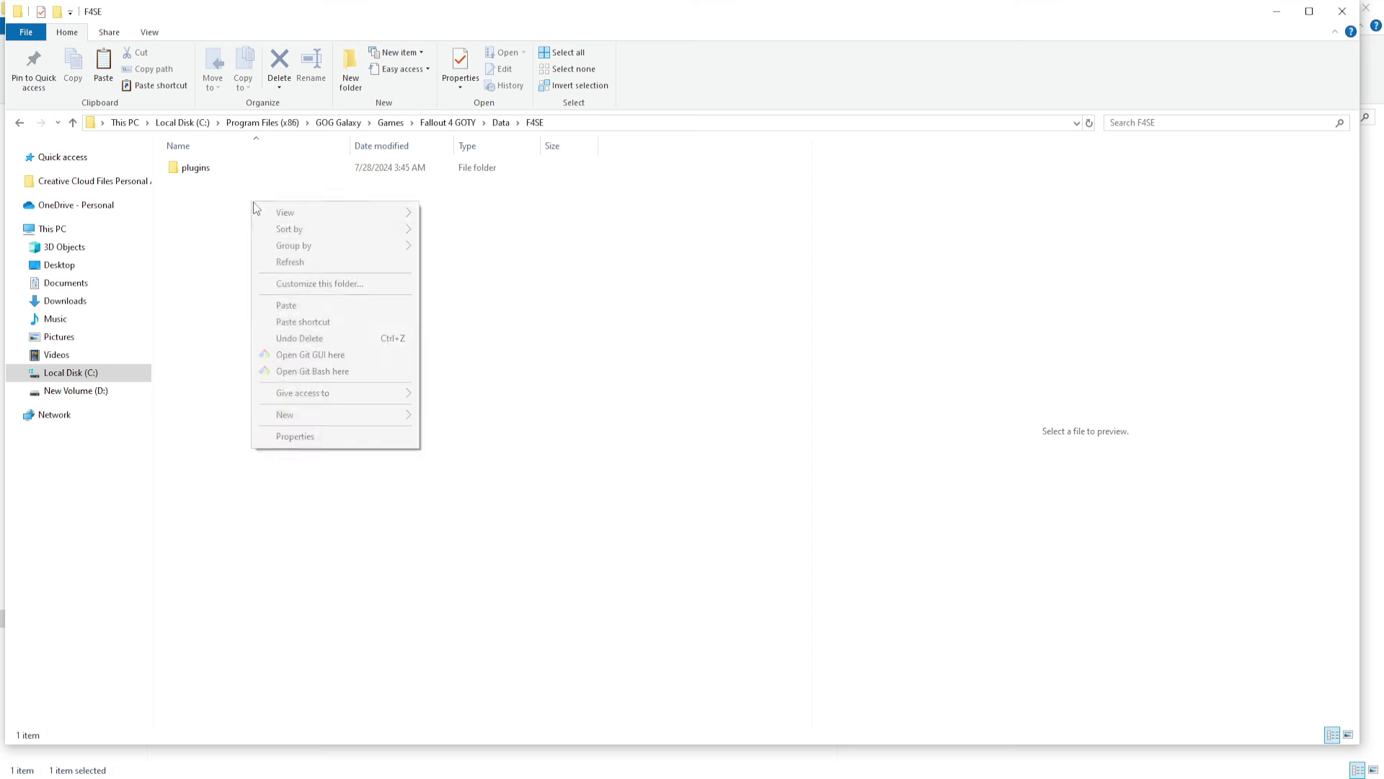
pyautogui.click(306, 306)
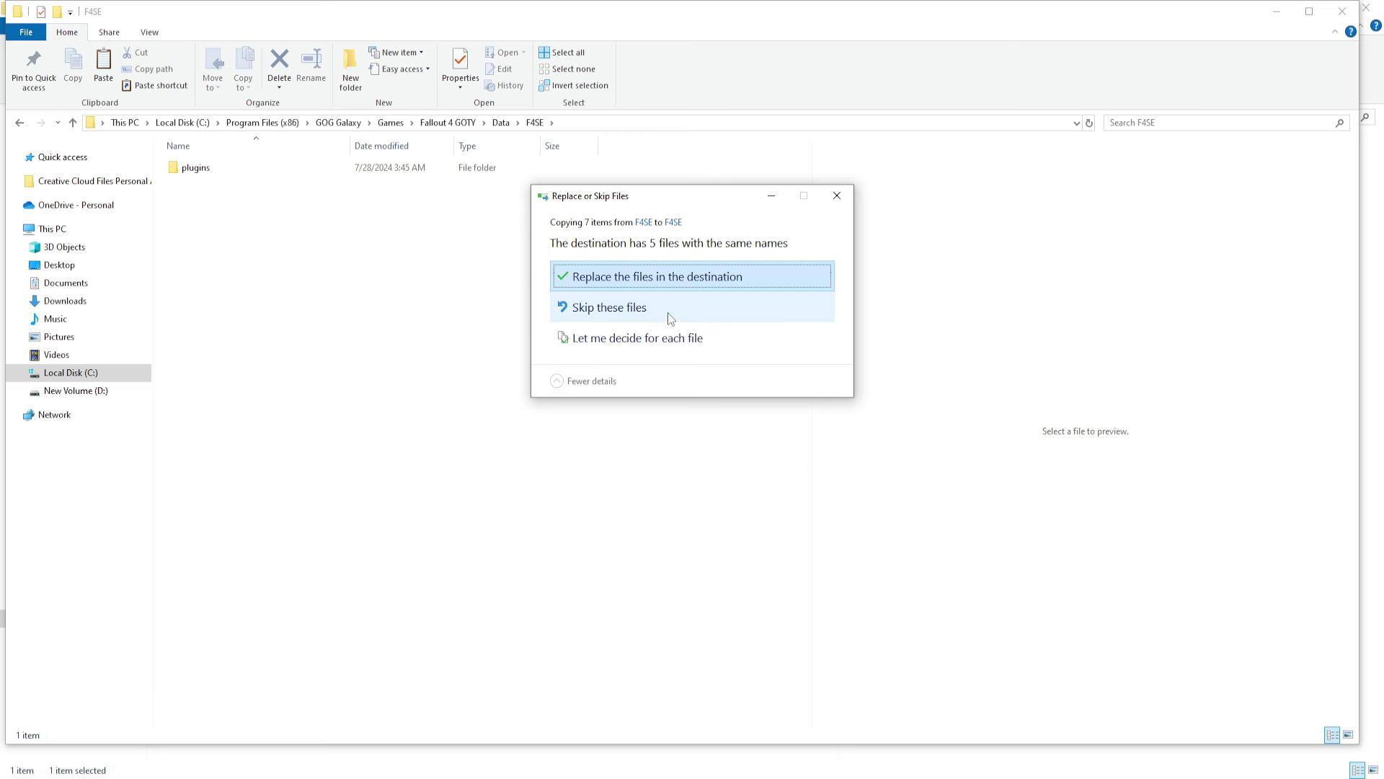
pyautogui.click(668, 313)
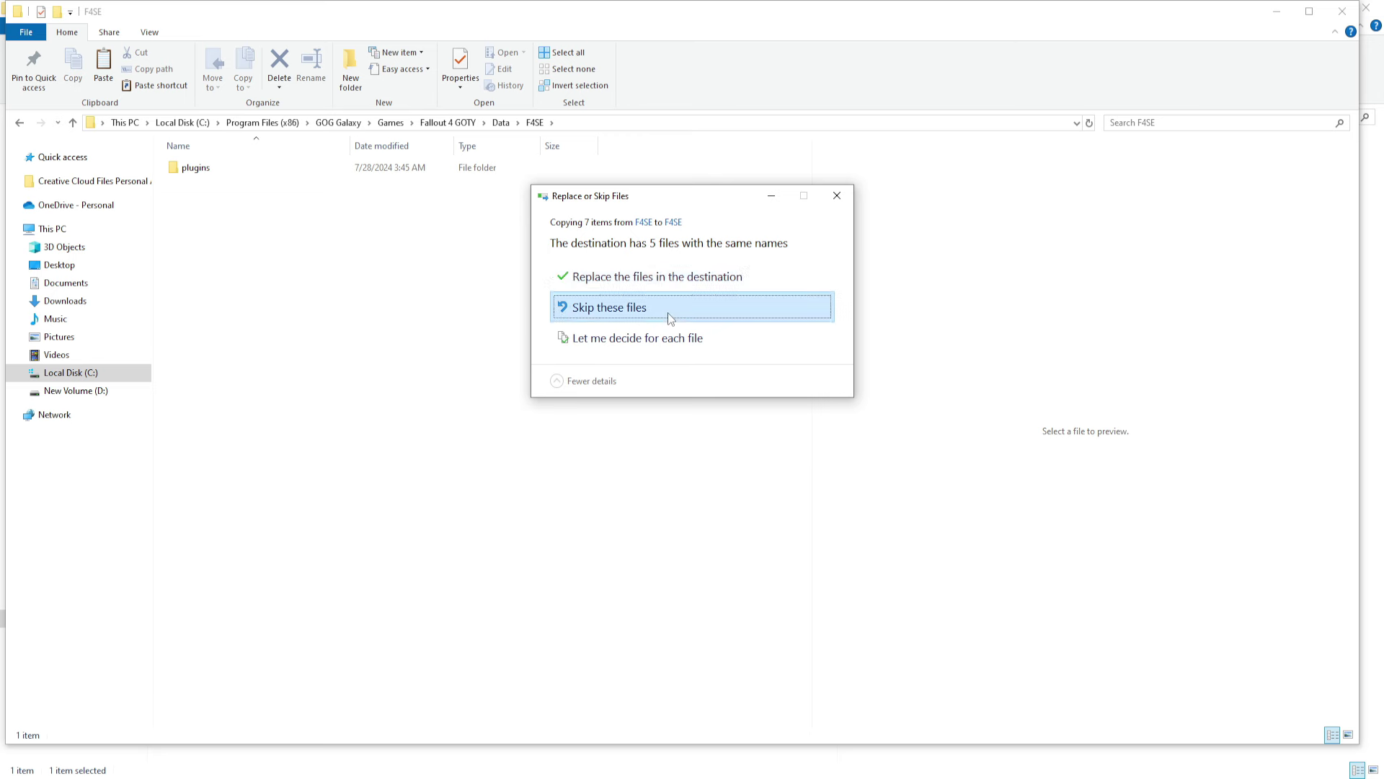
# Open the game's Data\F4SE\plugins folder, then return to the Buffout 4 F4SE window.
pyautogui.doubleClick(235, 169)
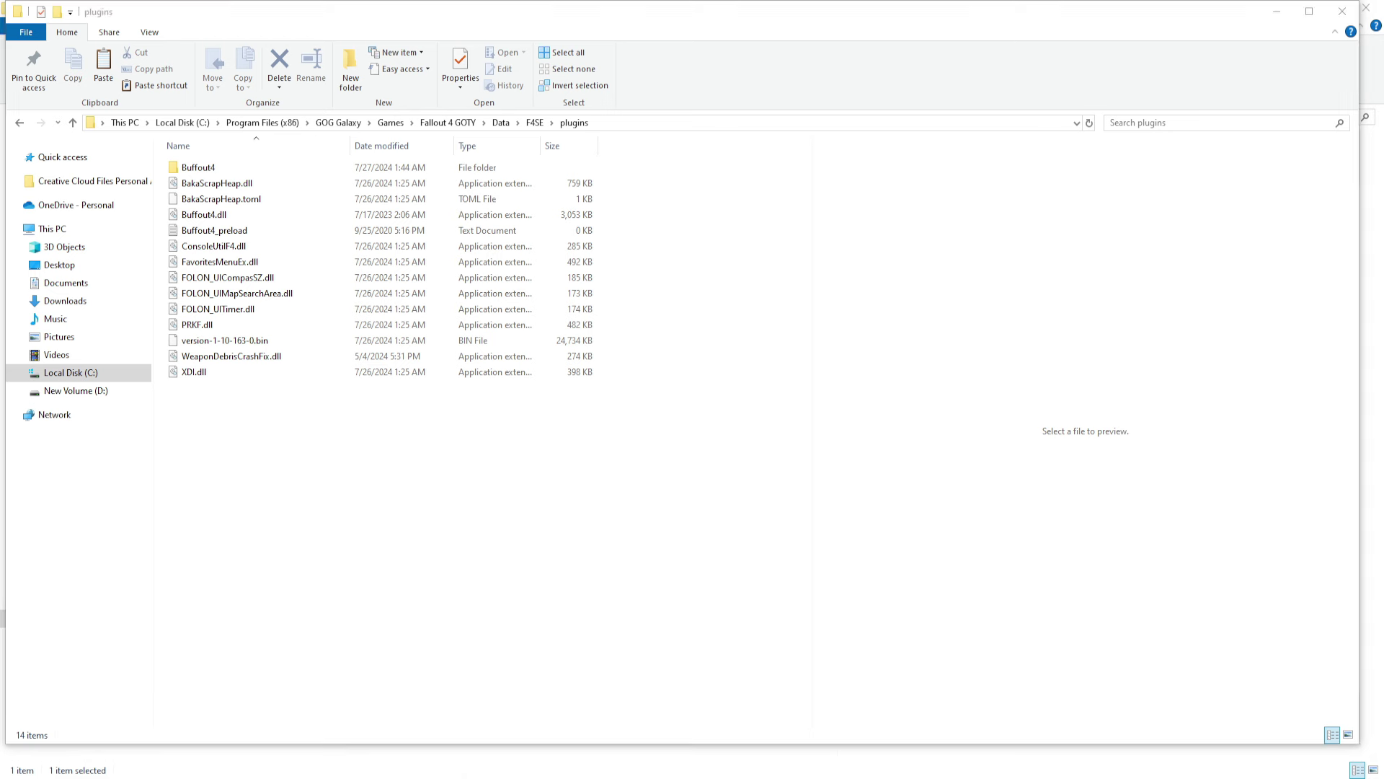
pyautogui.click(355, 746)
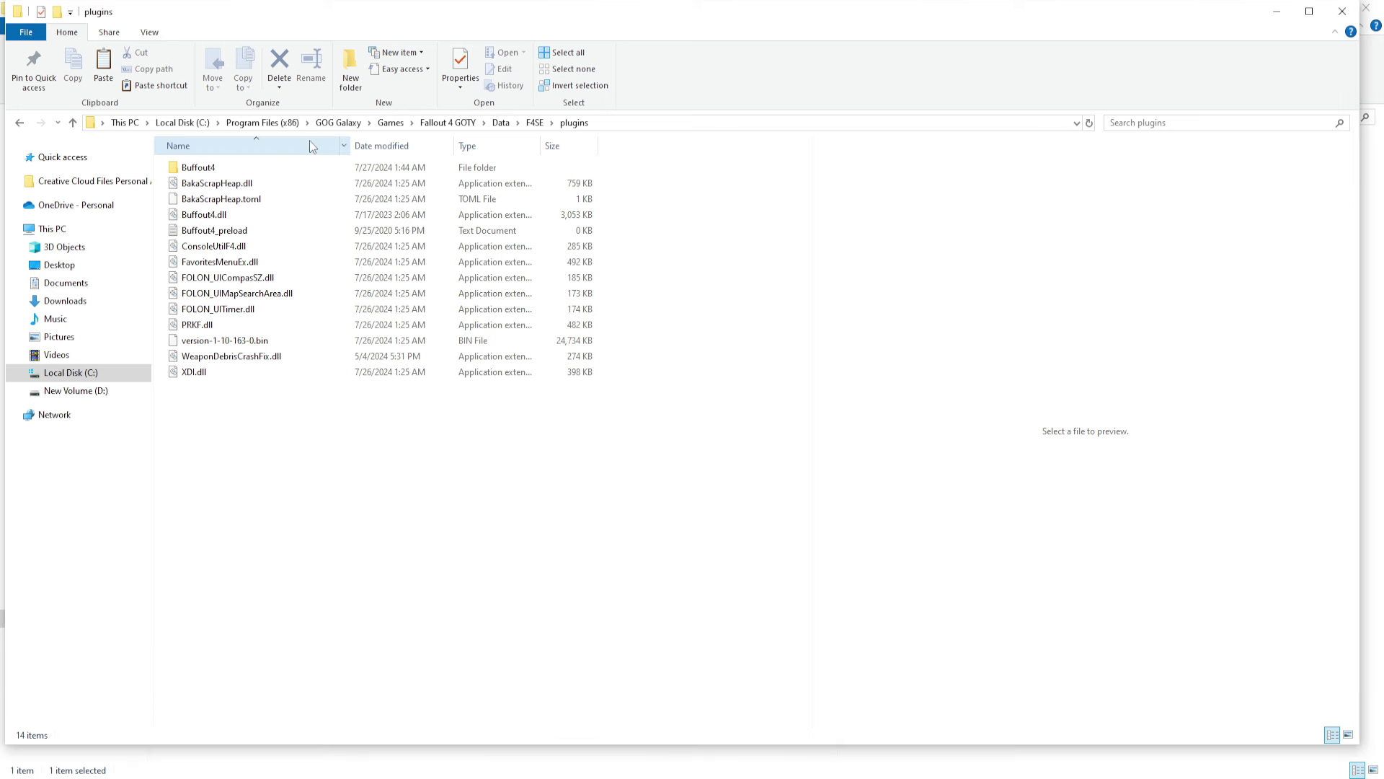
pyautogui.moveTo(294, 771)
pyautogui.click(276, 745)
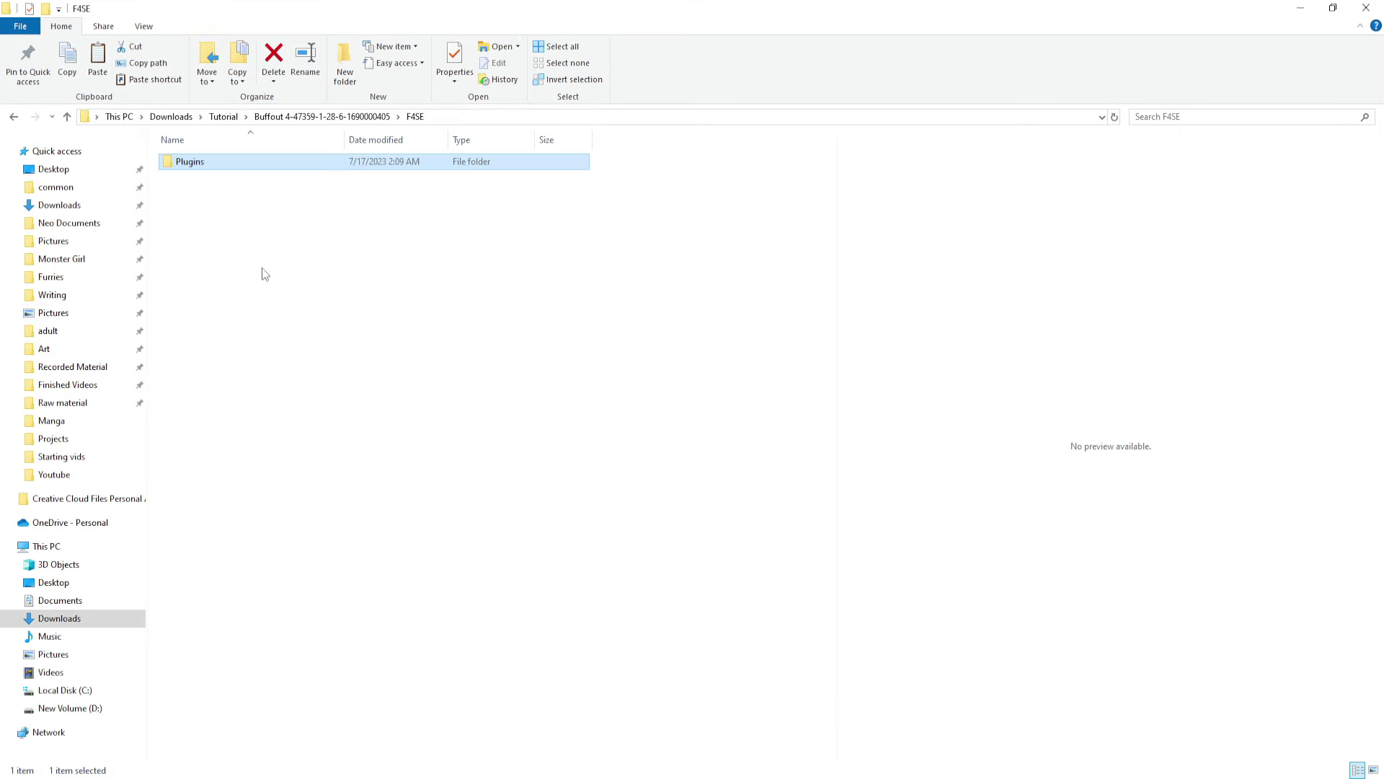
# Browse to Tutorial\Weapon Debris Crash Fix\Data\F4SE\Plugins.
pyautogui.click(223, 116)
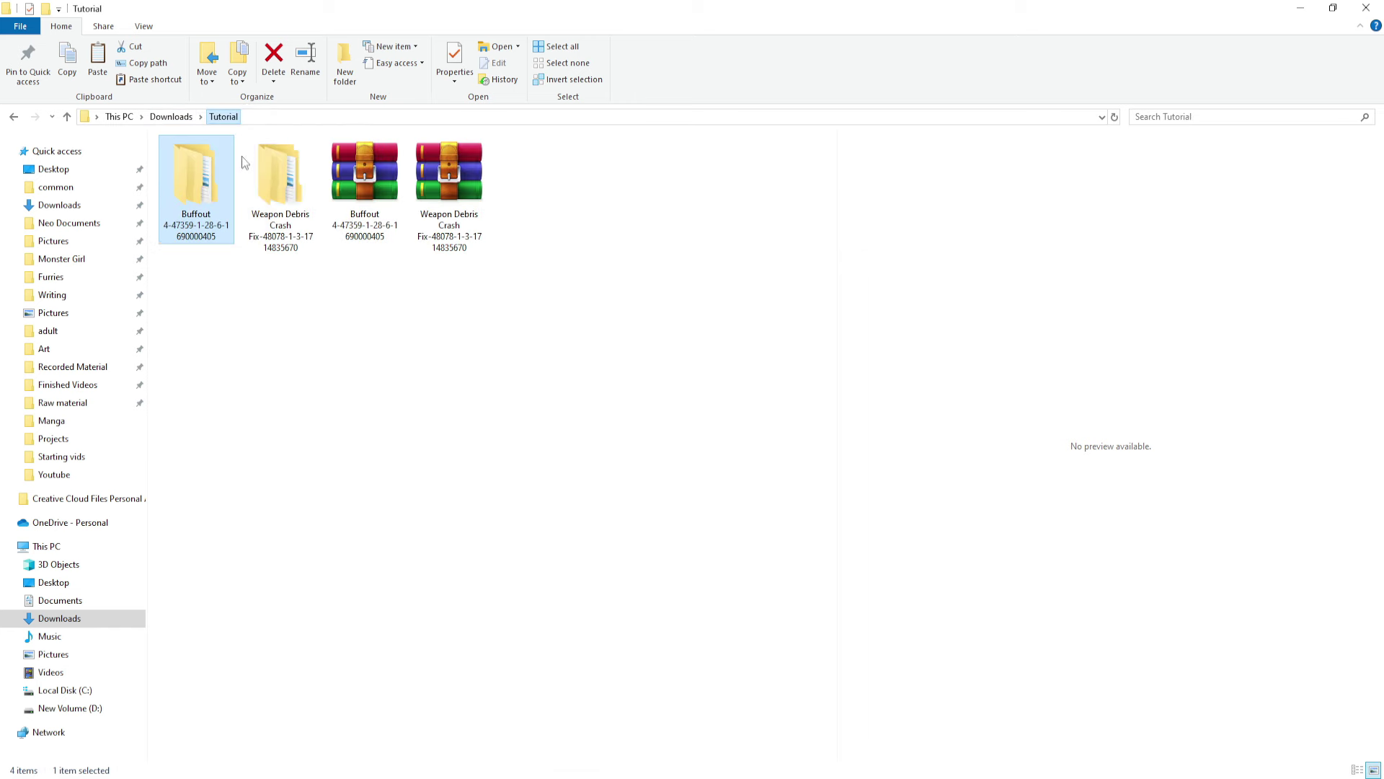
pyautogui.doubleClick(261, 171)
pyautogui.click(219, 173)
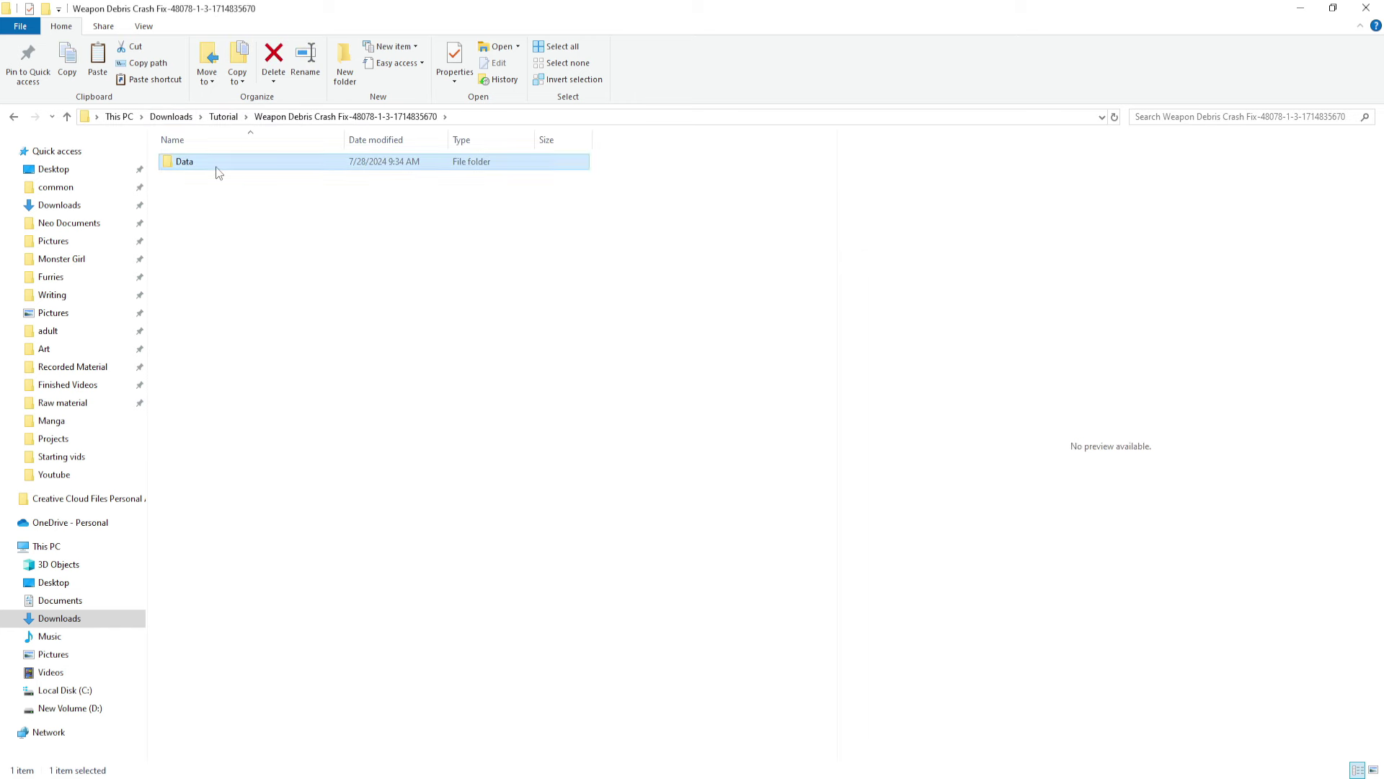
pyautogui.doubleClick(219, 173)
pyautogui.doubleClick(219, 173)
pyautogui.doubleClick(220, 172)
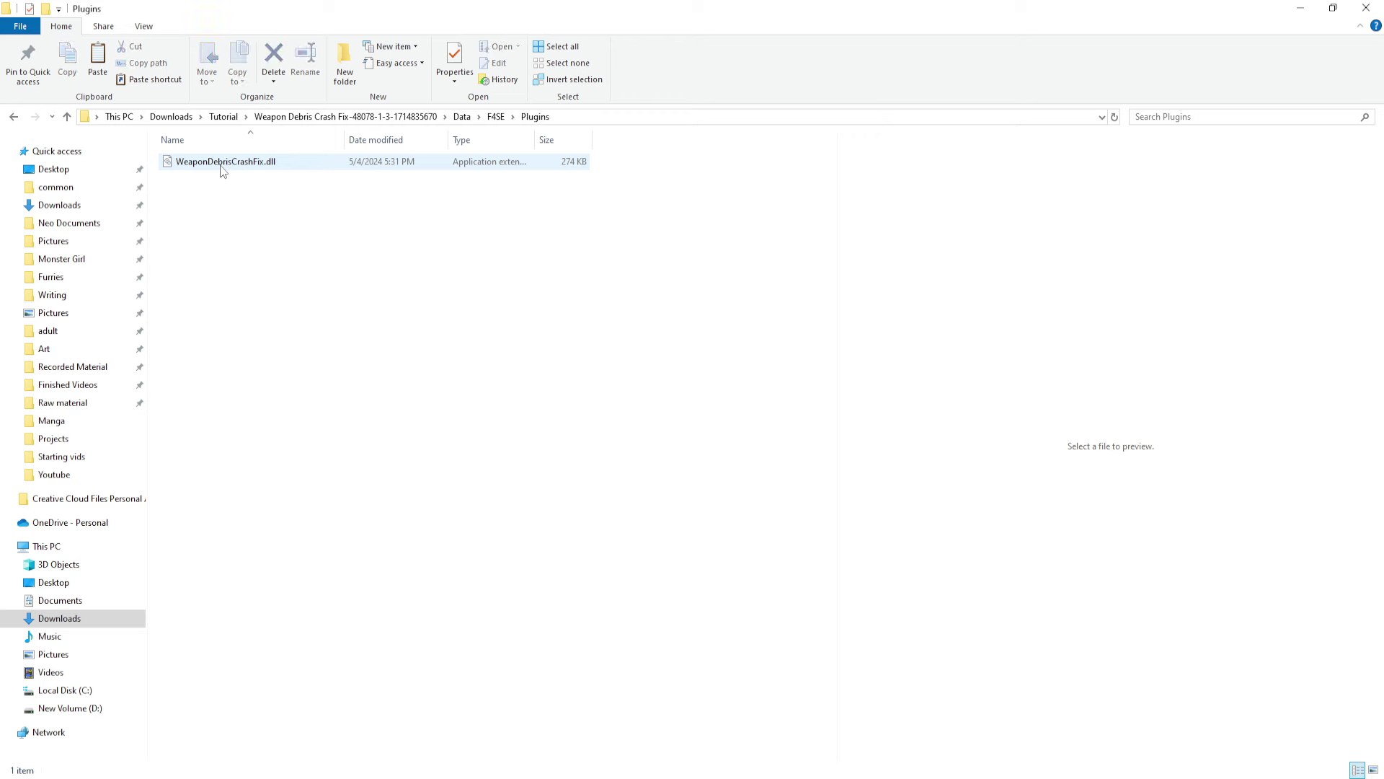
# Copy WeaponDebrisCrashFix.dll and return to the game's plugins folder window.
pyautogui.click(222, 167)
pyautogui.rightClick(224, 166)
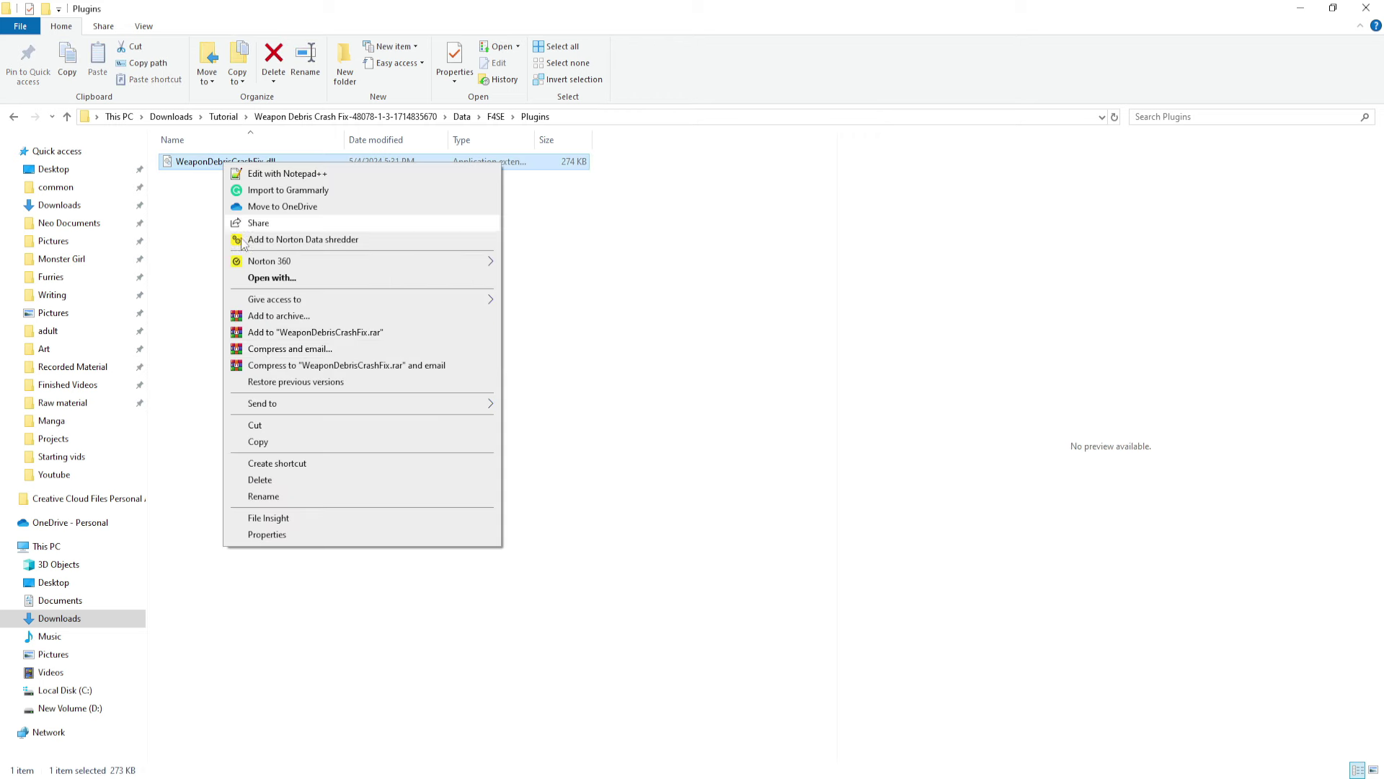
pyautogui.click(279, 446)
pyautogui.moveTo(395, 770)
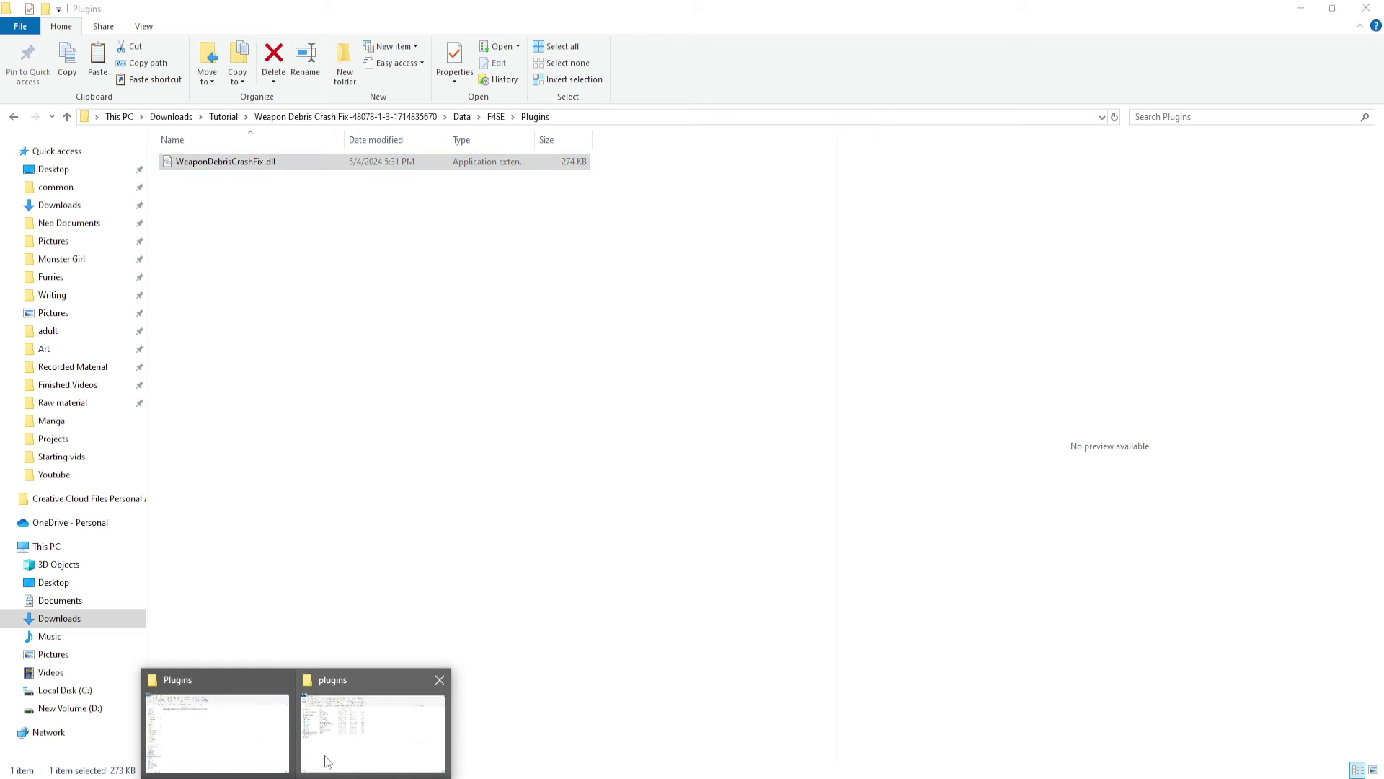
pyautogui.moveTo(330, 736)
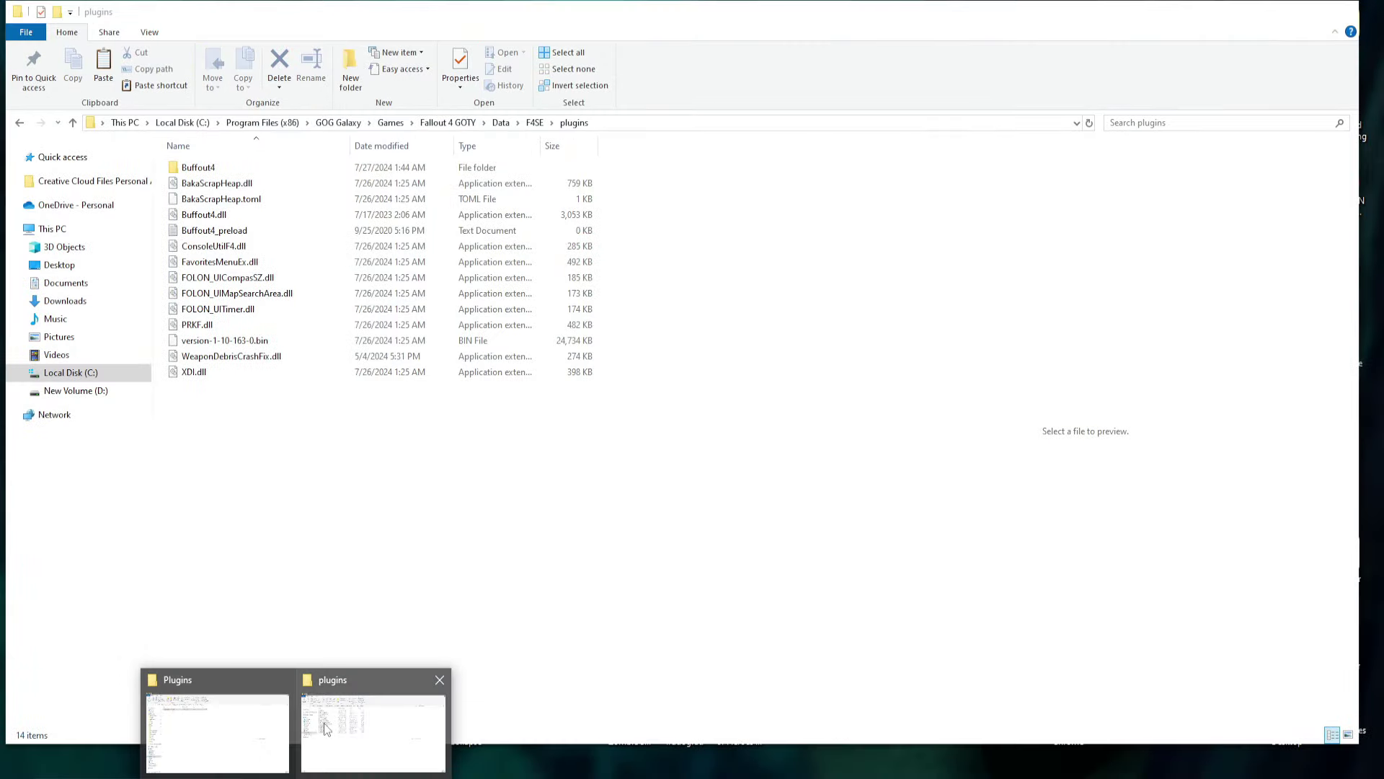
pyautogui.click(324, 727)
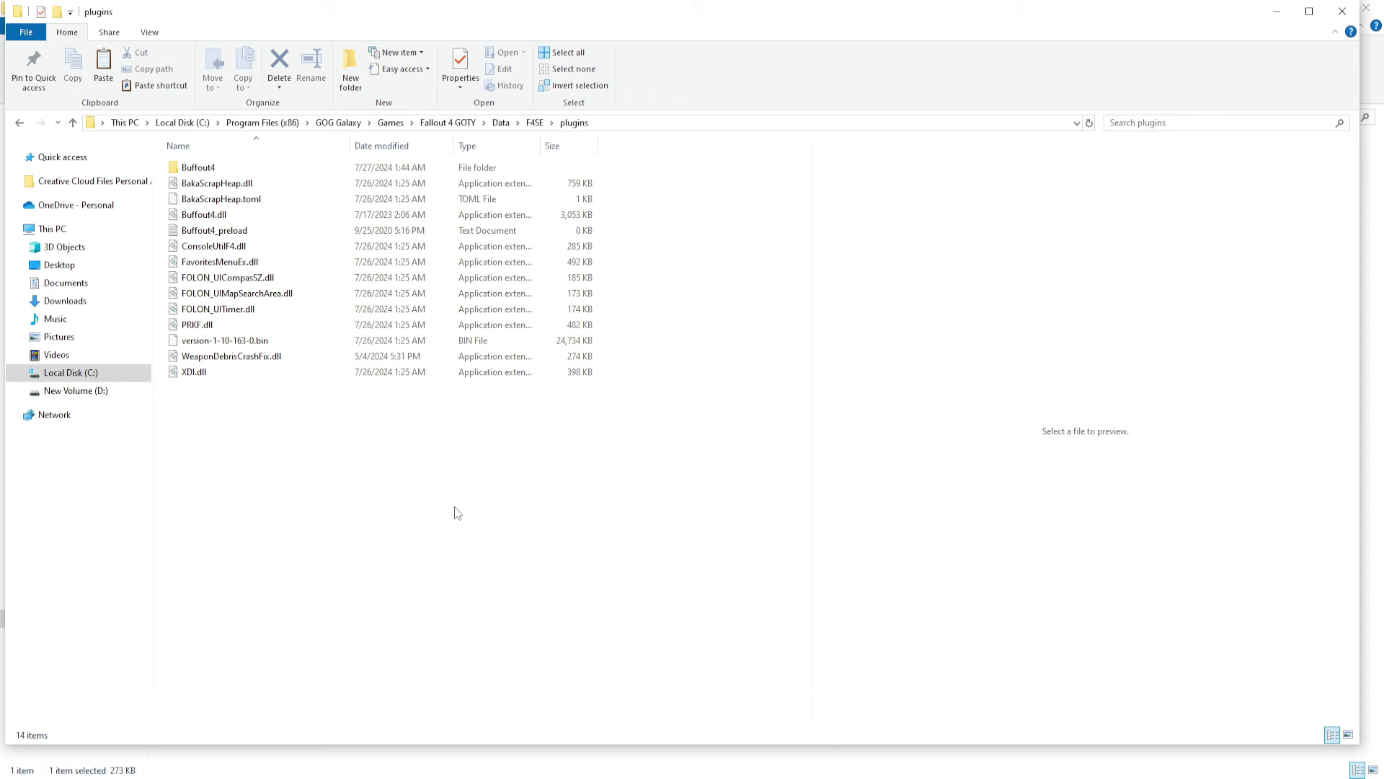
# Create a shortcut to f4se_loader in the Fallout 4 GOTY folder.
pyautogui.click(453, 124)
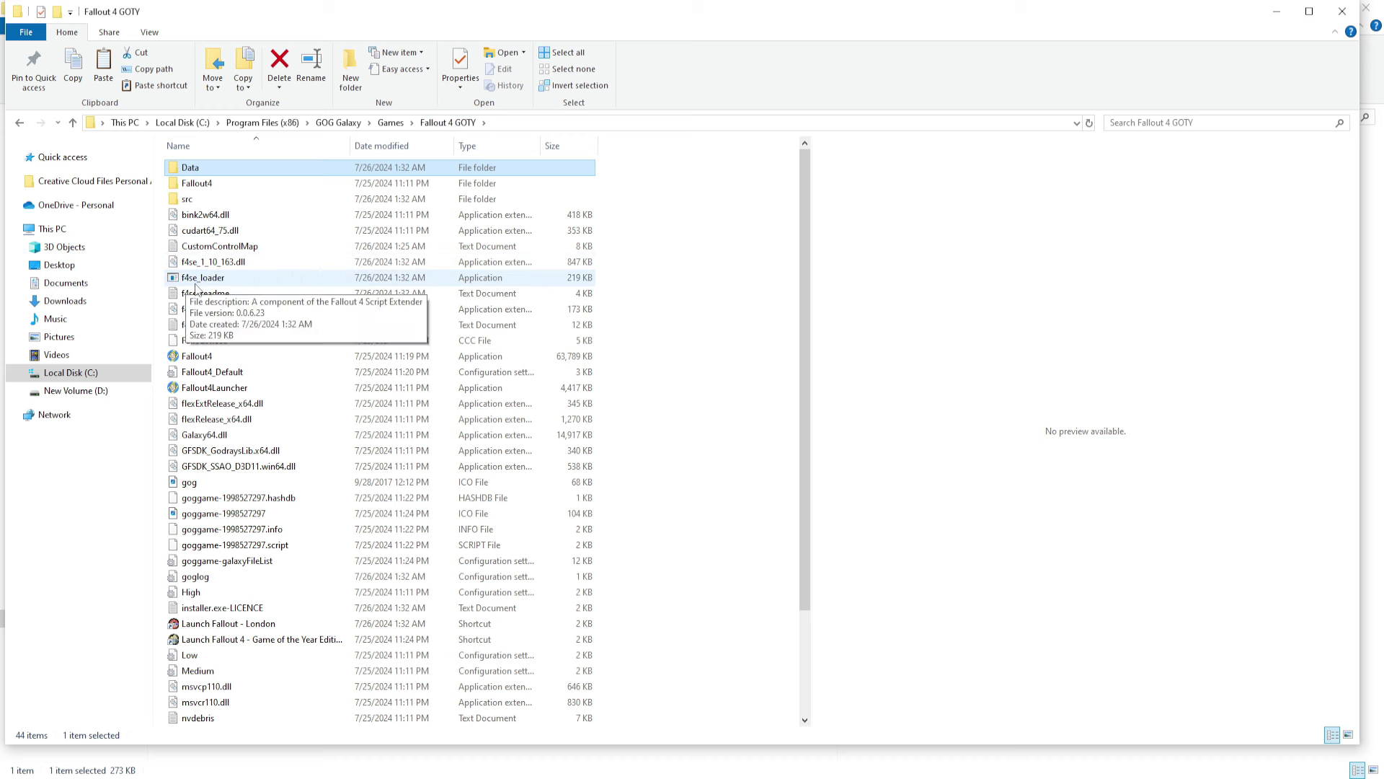
pyautogui.rightClick(242, 283)
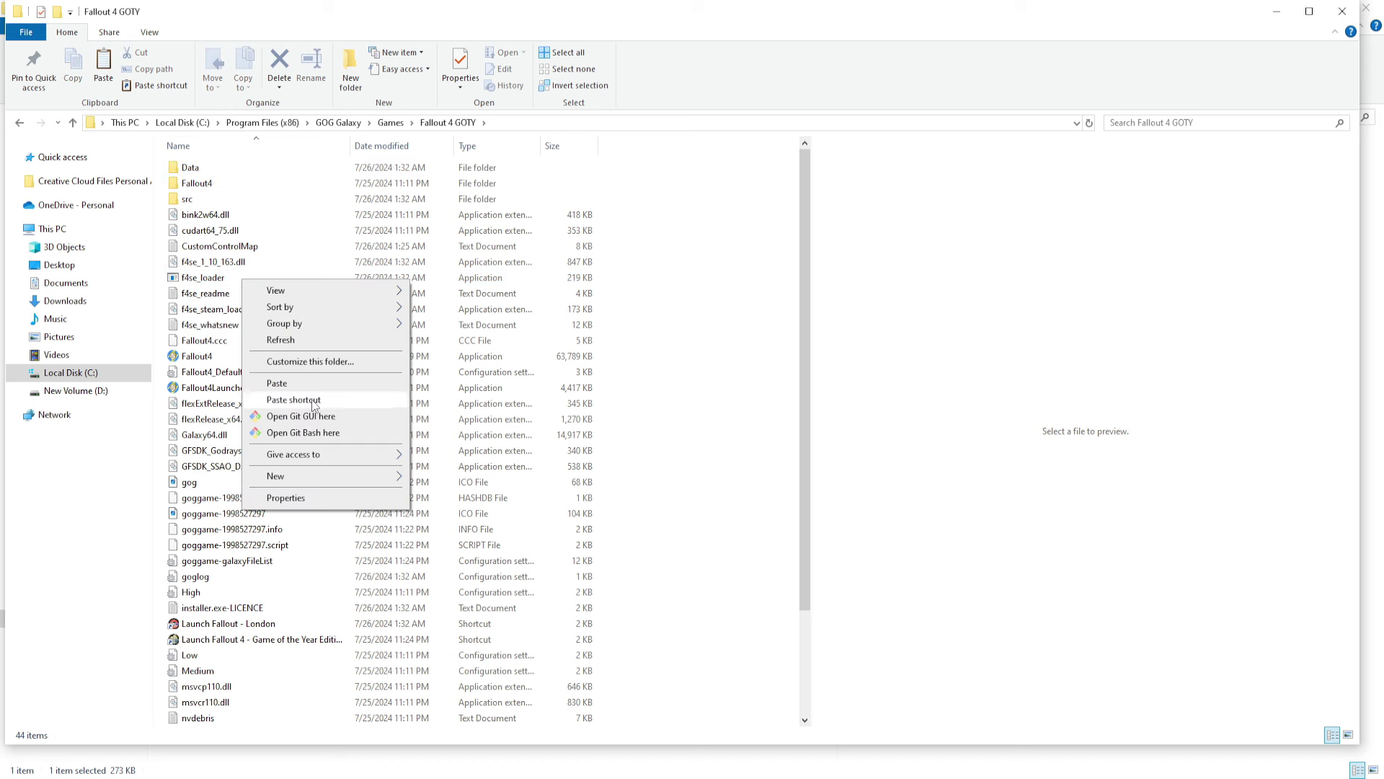
pyautogui.click(209, 290)
pyautogui.click(209, 291)
pyautogui.click(208, 279)
pyautogui.rightClick(208, 281)
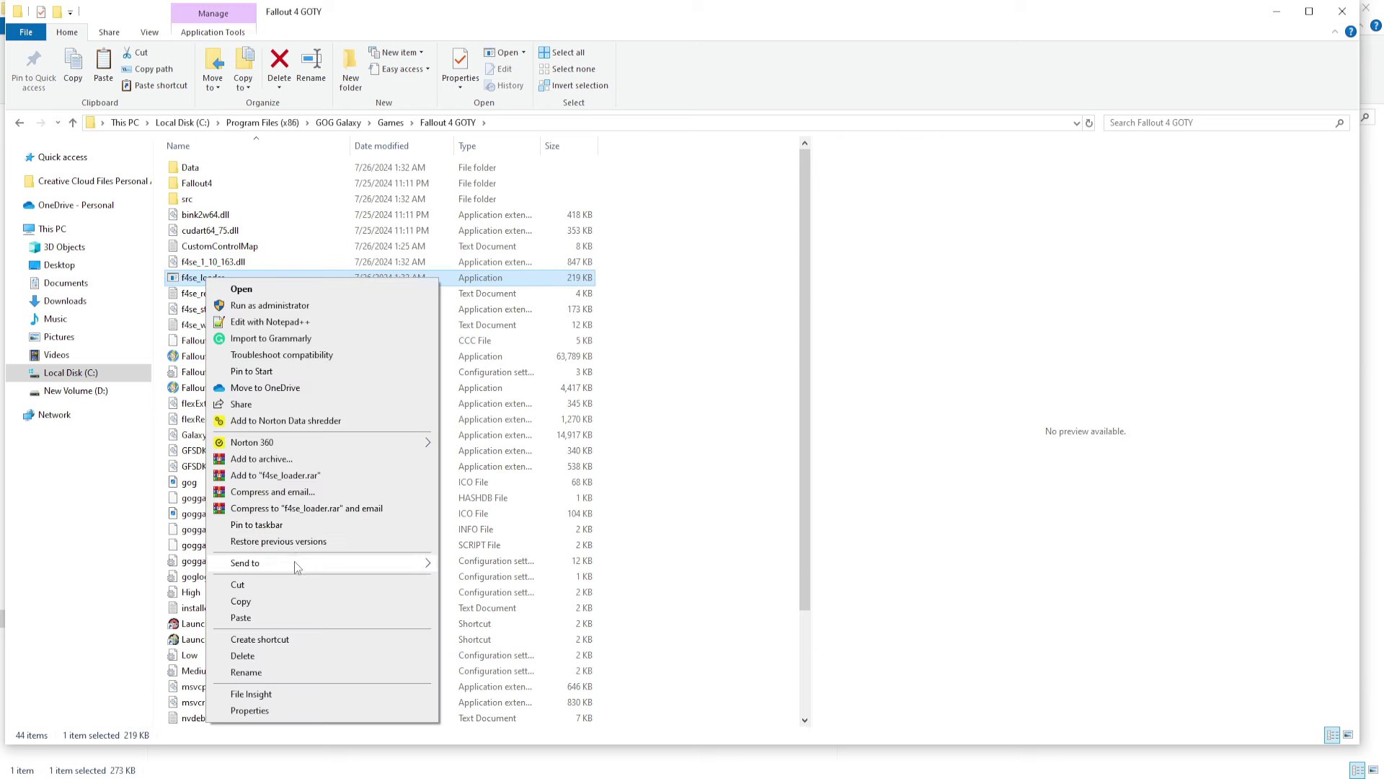
pyautogui.click(289, 639)
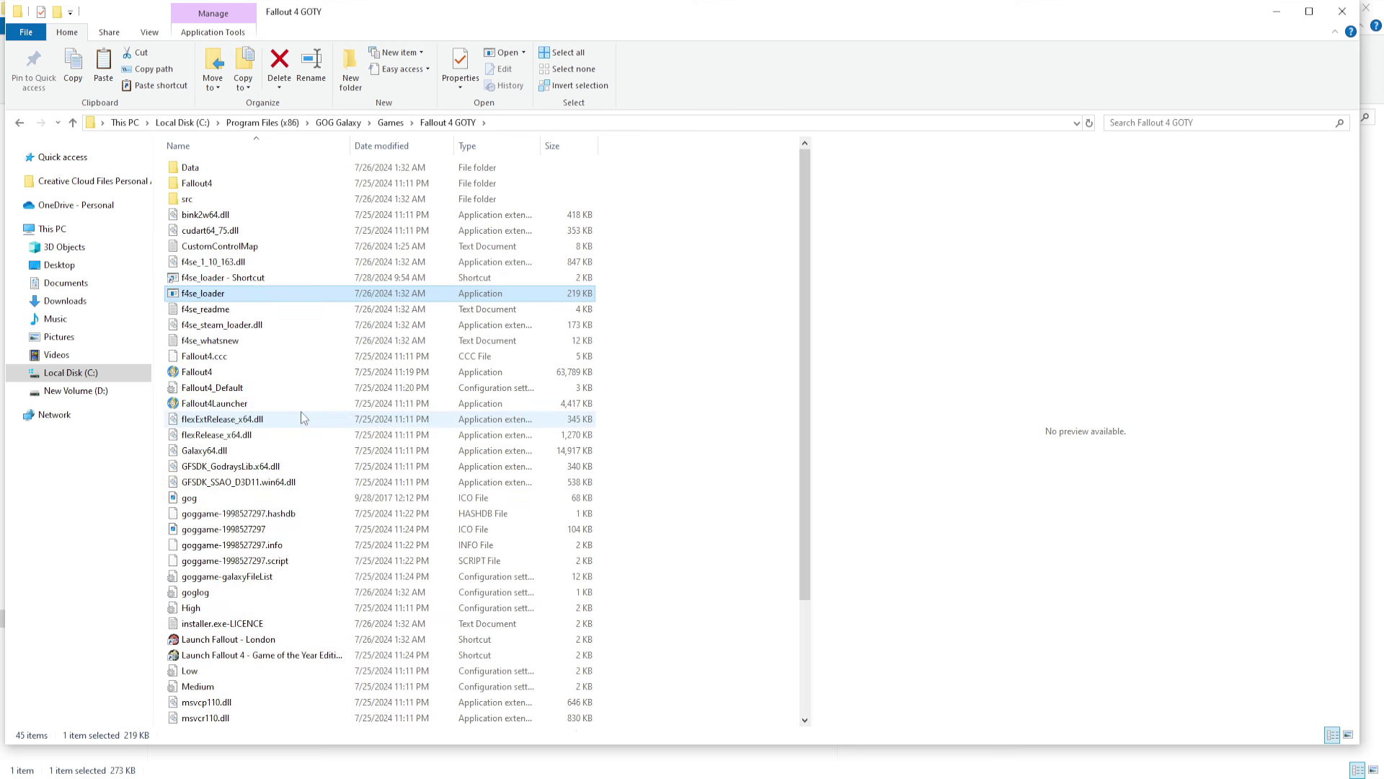
# Cut the new 'f4se_loader - Shortcut' so it can be moved.
pyautogui.rightClick(267, 284)
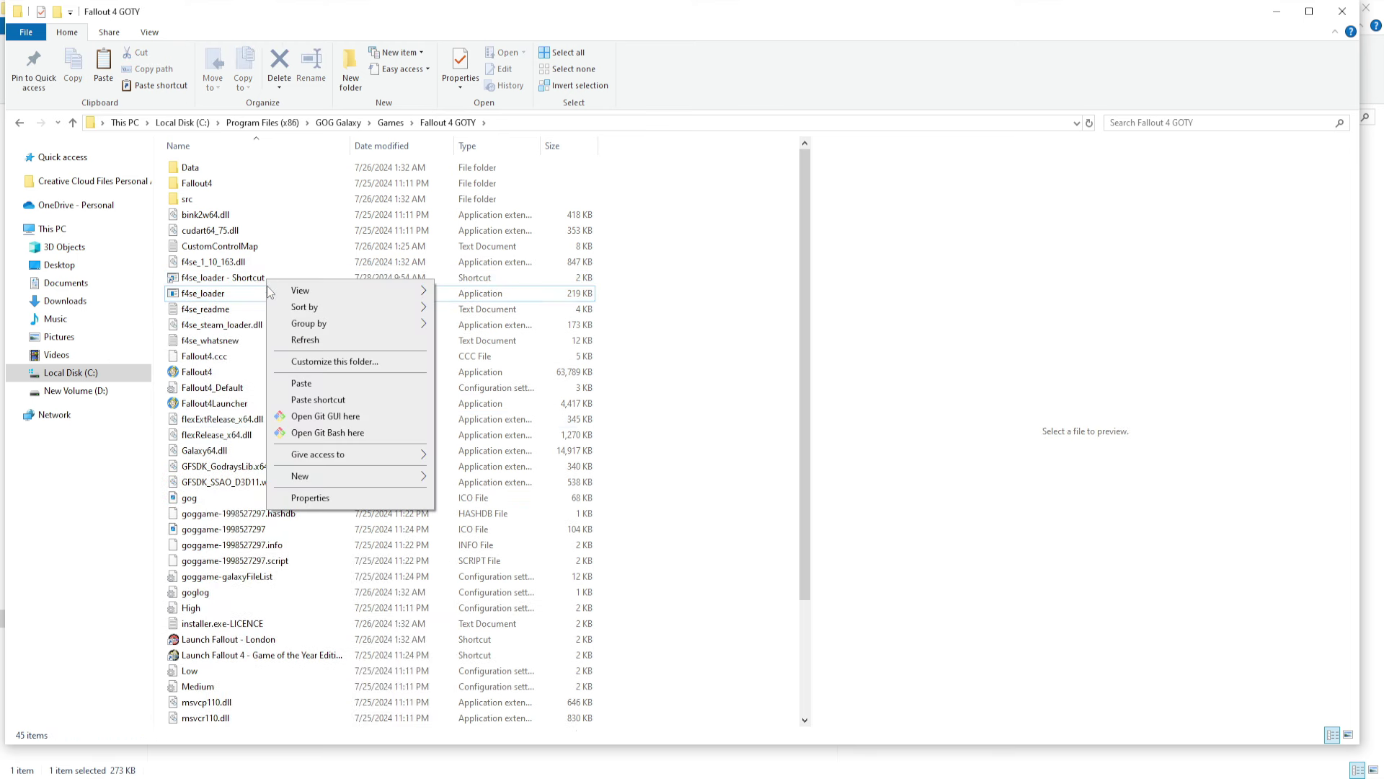
pyautogui.click(231, 283)
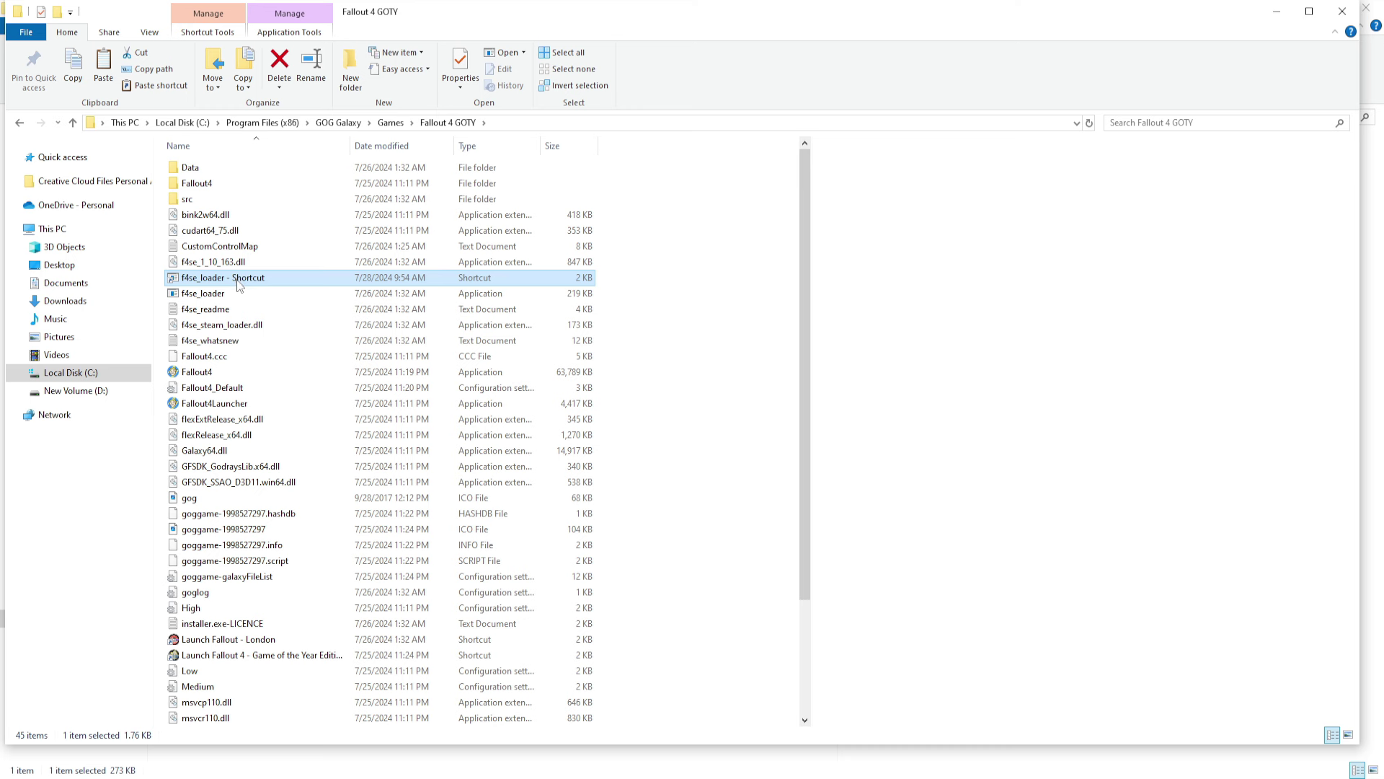
pyautogui.rightClick(235, 279)
pyautogui.click(287, 592)
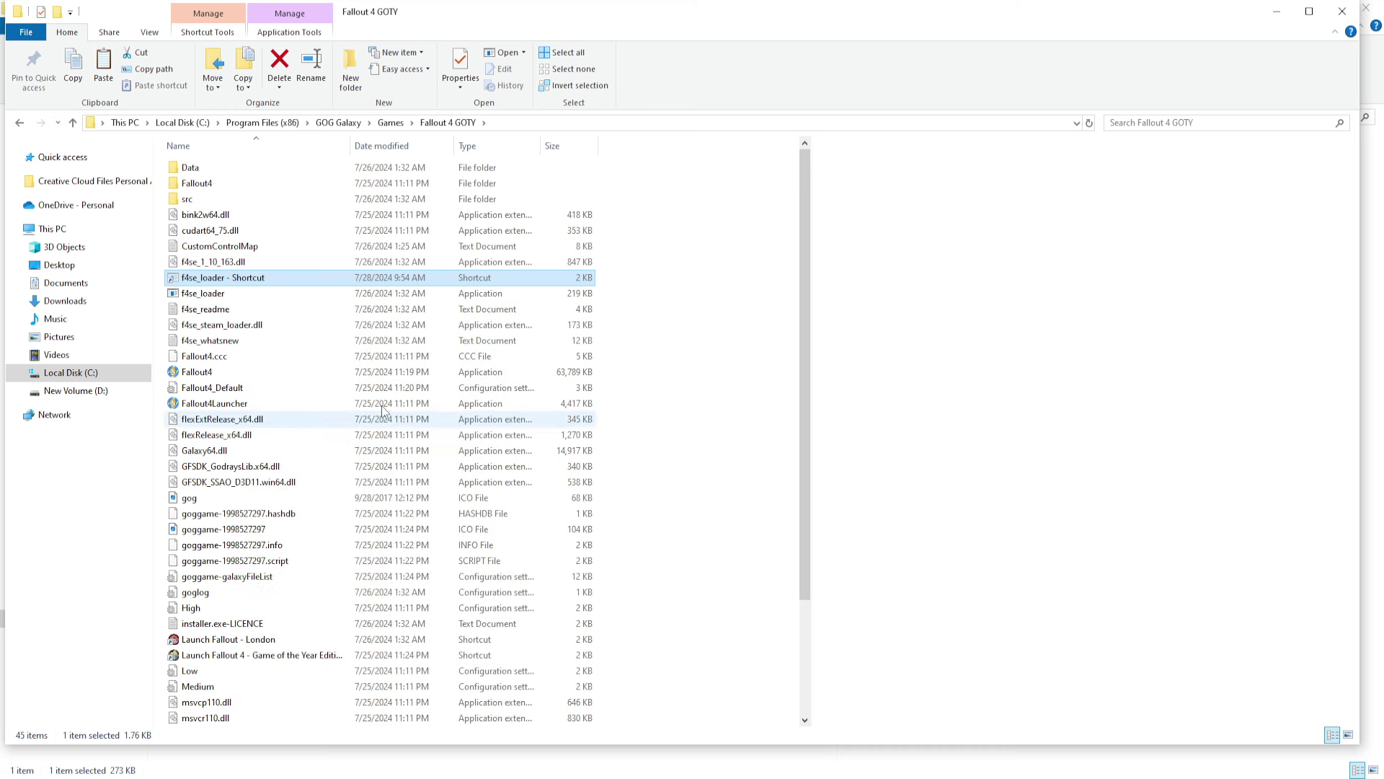